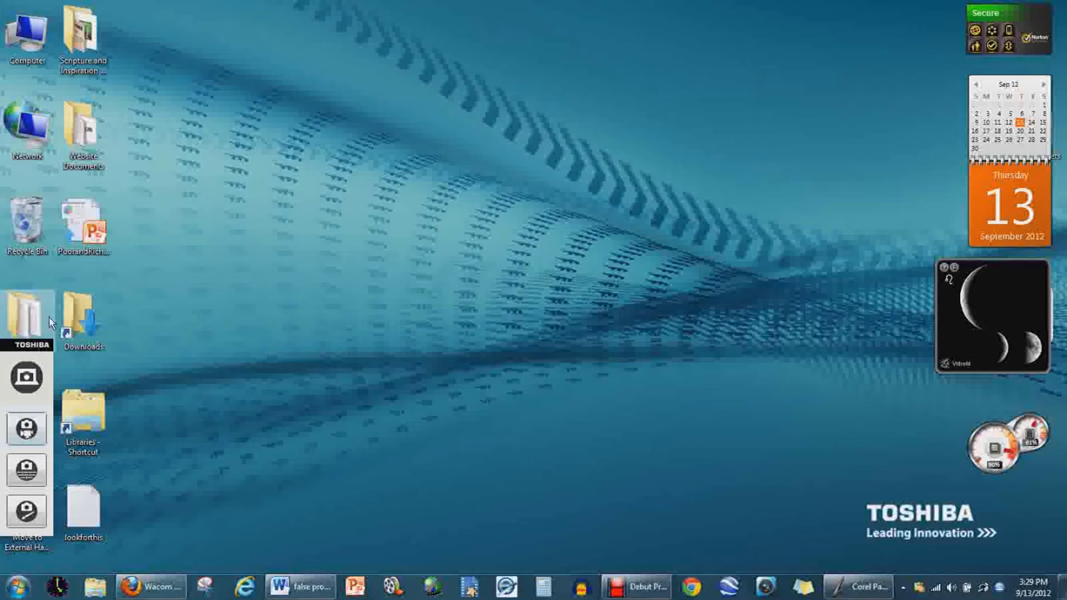
Restore the Corel Painter 12 window from its taskbar button.
{"action": "left_click", "coordinate": [859, 586]}
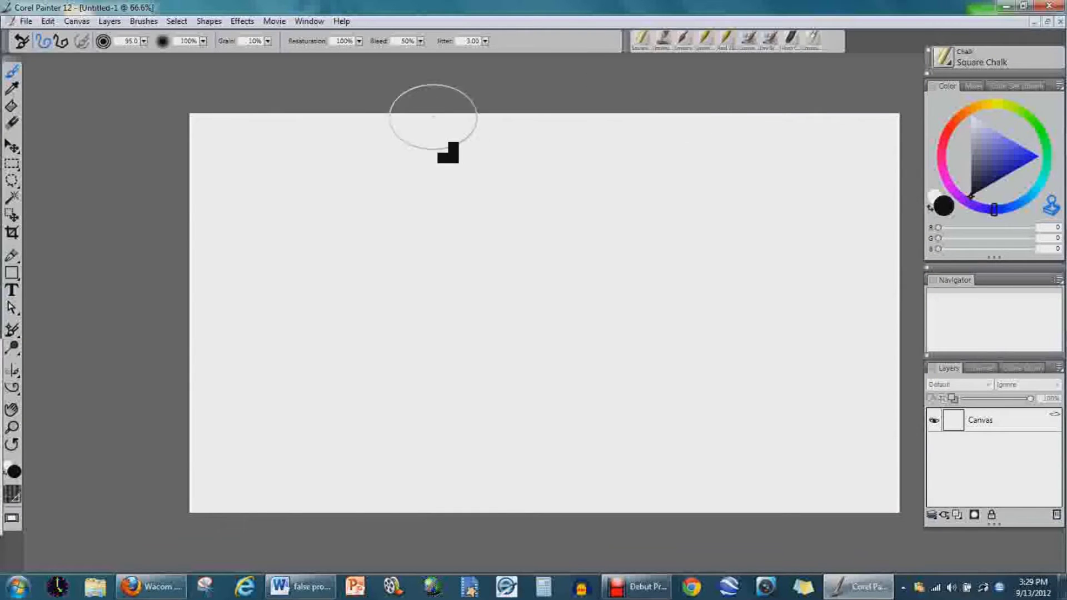
Expand the Navigator to show canvas size details, pan the view, and start a new image with Ctrl+N.
{"action": "left_click", "coordinate": [1010, 273]}
{"action": "mouse_move", "coordinate": [972, 353]}
{"action": "left_mouse_down"}
{"action": "mouse_move", "coordinate": [960, 345]}
{"action": "mouse_move", "coordinate": [986, 352]}
{"action": "left_mouse_up"}
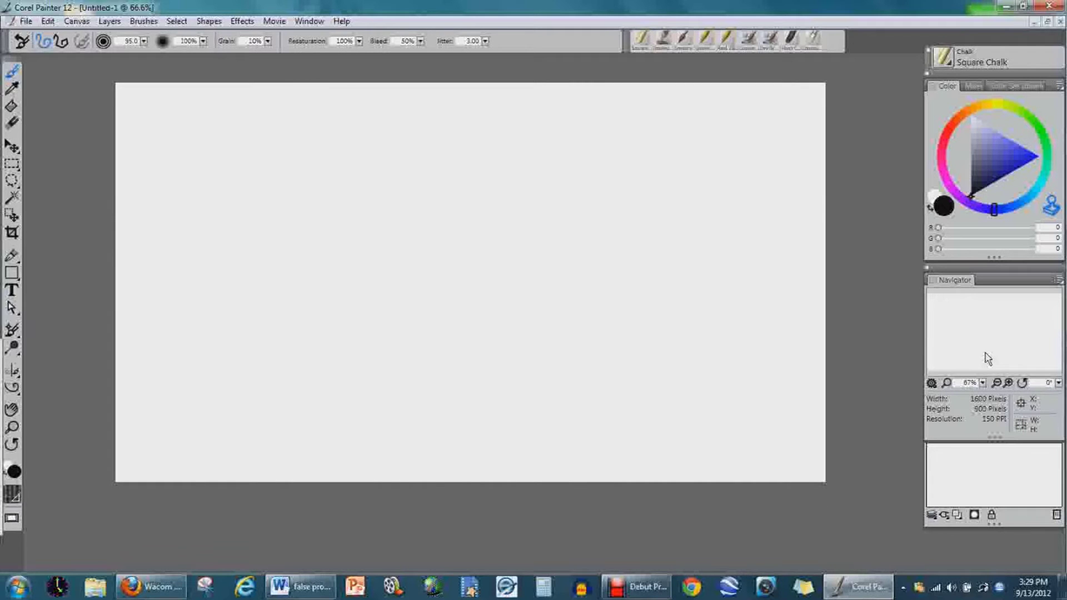
{"action": "left_click_drag", "start_coordinate": [987, 357], "coordinate": [967, 341]}
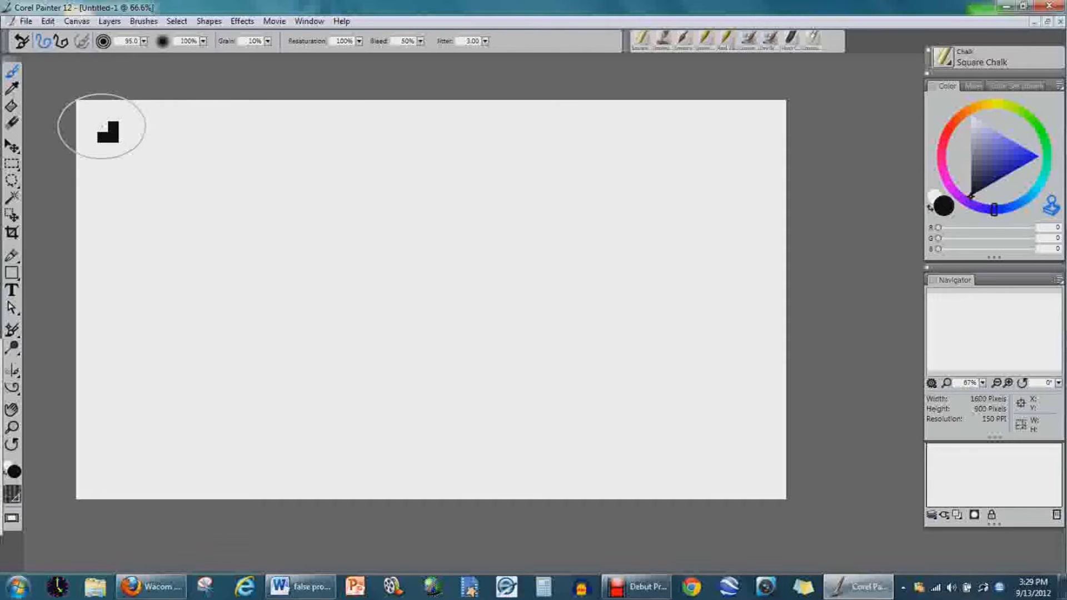
{"action": "key", "text": "ctrl+n"}
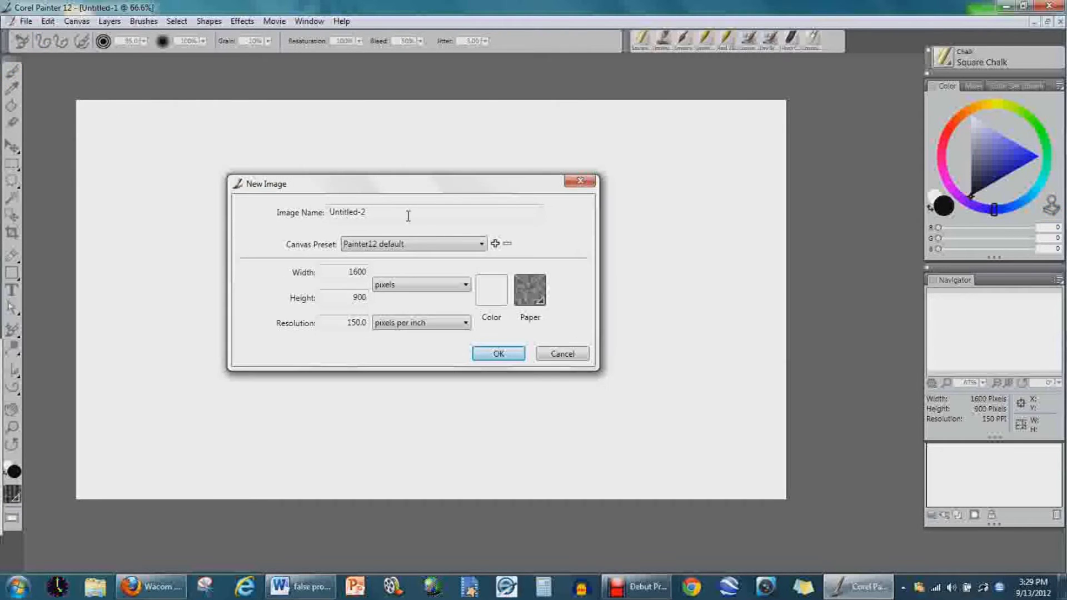
Create the 1600 × 900, 150 ppi image named 'How to save a brush.' and maximise its window.
{"action": "key", "text": "ctrl+a"}
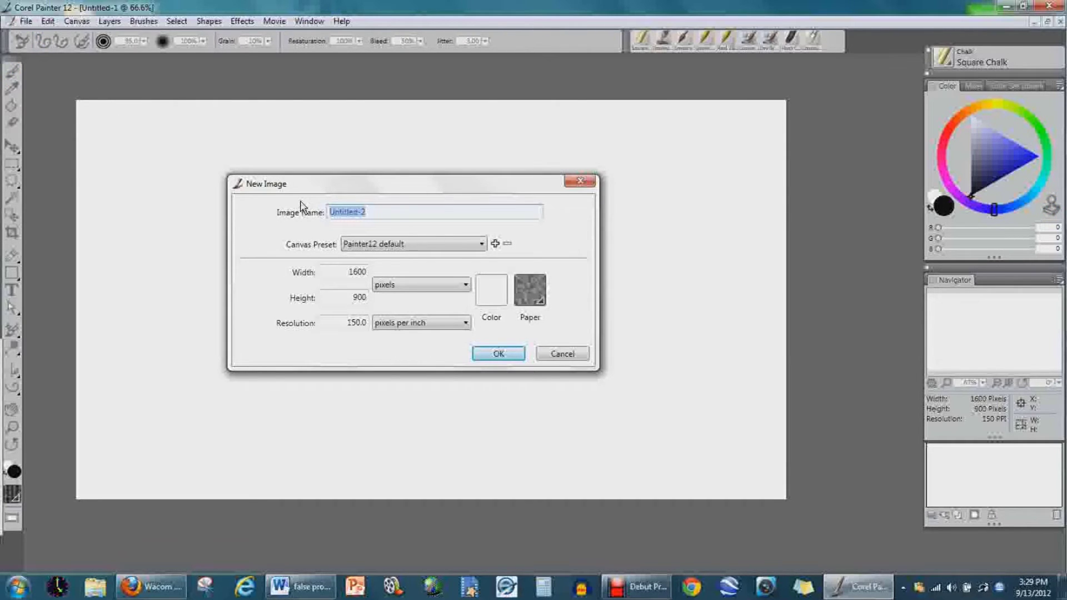
{"action": "type", "text": "How to save a brush."}
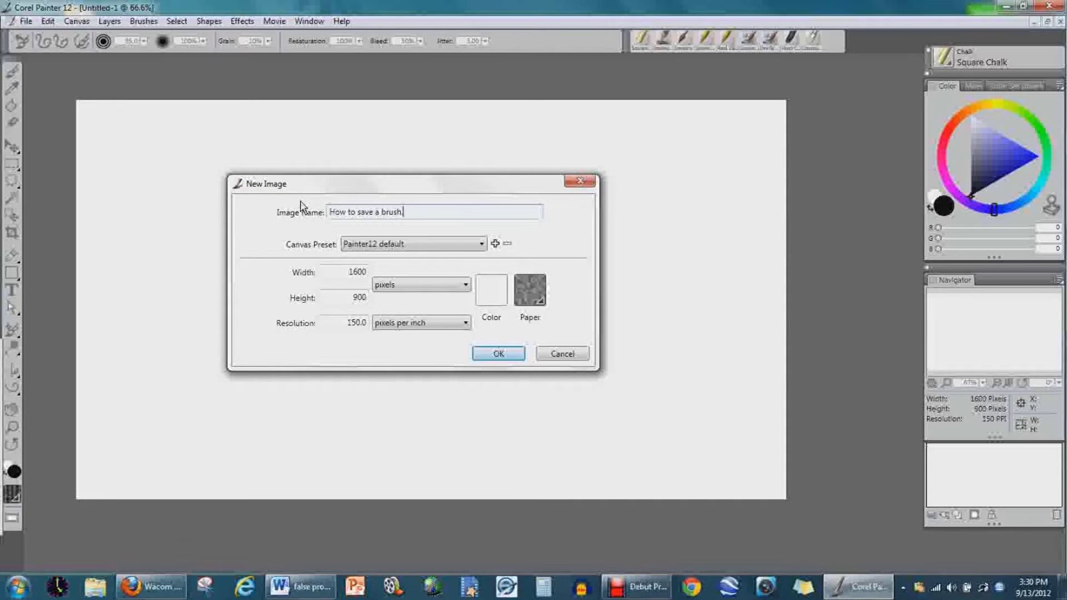
{"action": "key", "text": "Return"}
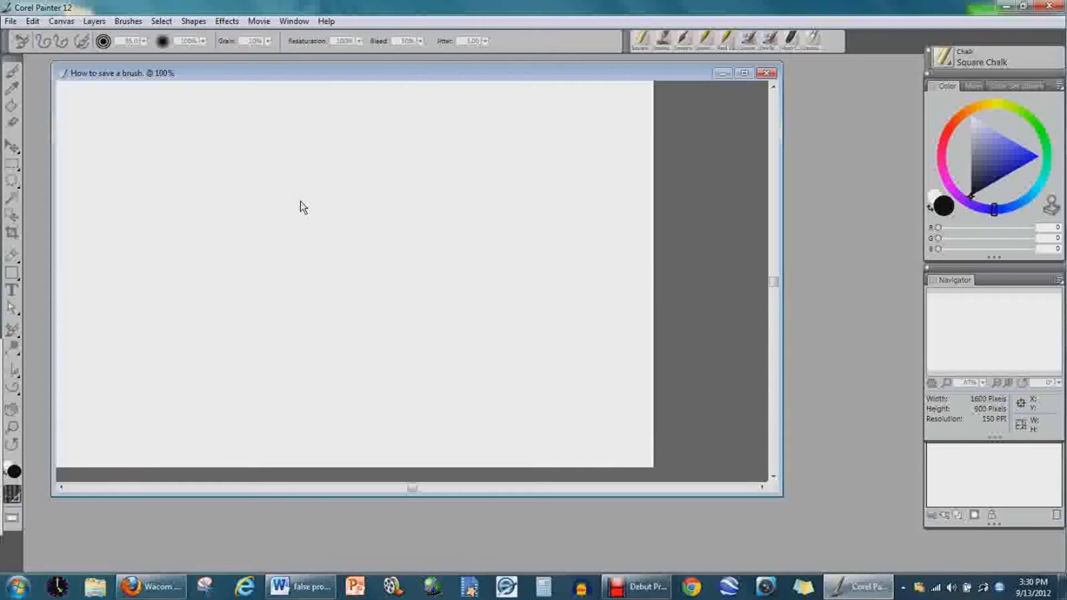
{"action": "left_click", "coordinate": [745, 73]}
Fit the canvas at 75% zoom centred in view, and float the brush selector near the canvas.
{"action": "key", "text": "ctrl+minus"}
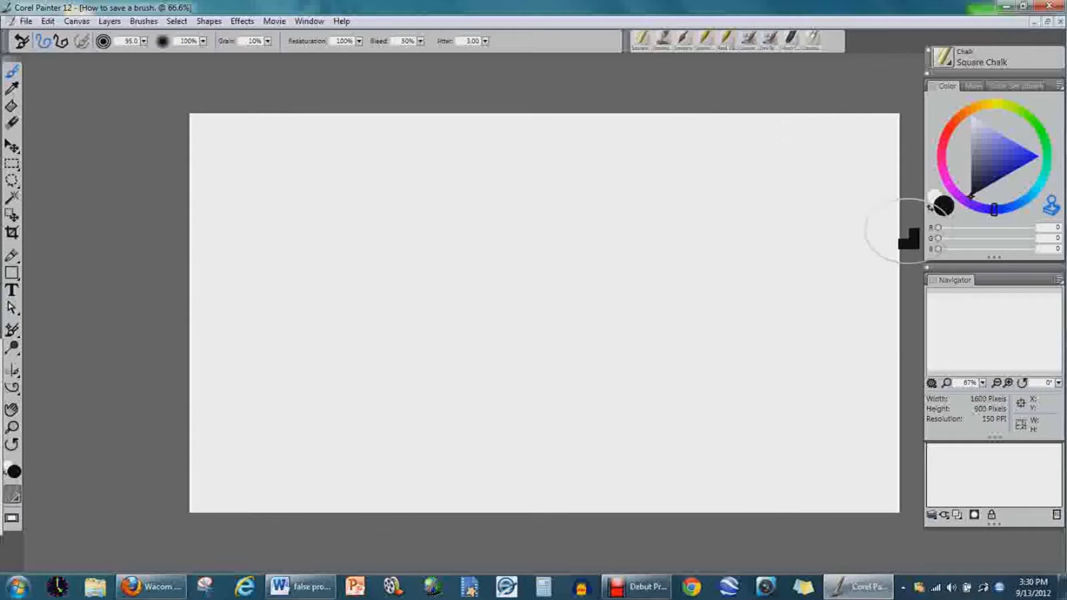
{"action": "left_click_drag", "start_coordinate": [956, 300], "coordinate": [984, 313]}
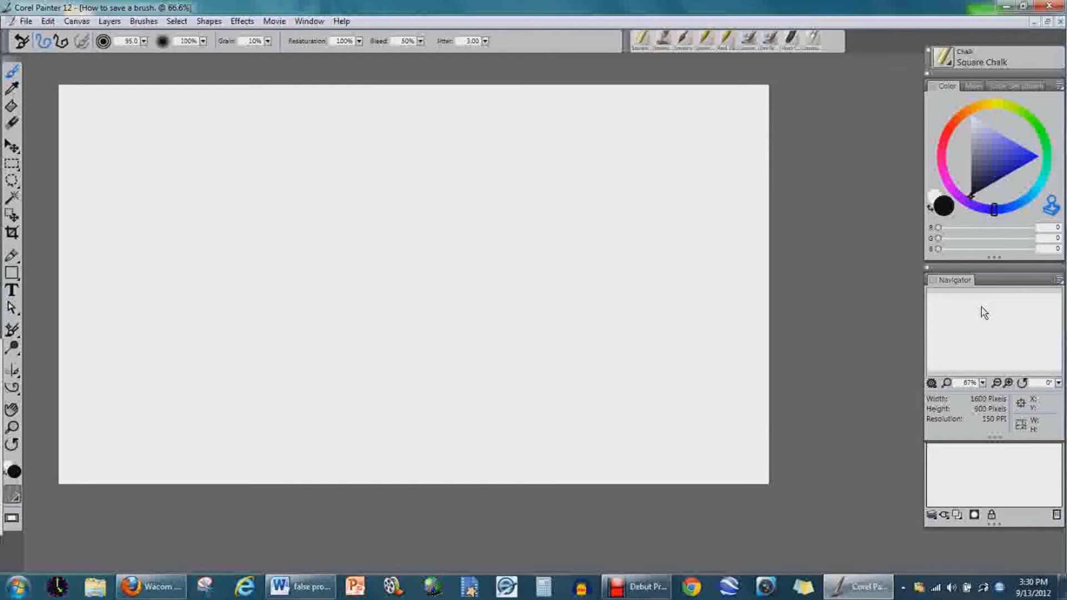
{"action": "left_click", "coordinate": [1008, 383]}
{"action": "left_click_drag", "start_coordinate": [1010, 360], "coordinate": [999, 356]}
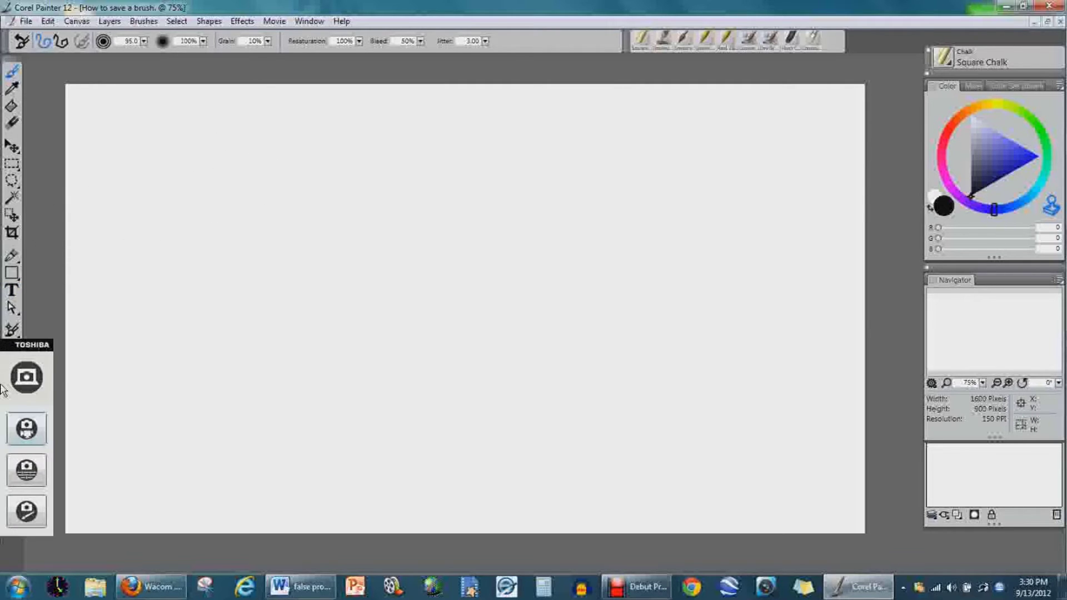
{"action": "mouse_move", "coordinate": [453, 7]}
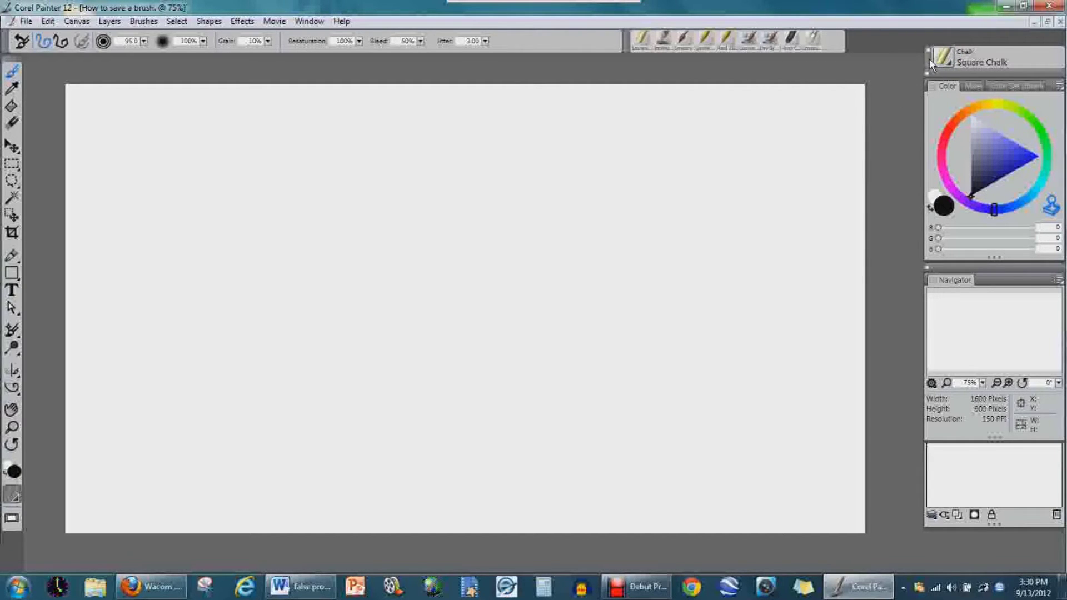
{"action": "mouse_move", "coordinate": [929, 59]}
{"action": "left_mouse_down"}
{"action": "mouse_move", "coordinate": [395, 106]}
{"action": "mouse_move", "coordinate": [362, 99]}
{"action": "mouse_move", "coordinate": [359, 71]}
{"action": "left_mouse_up"}
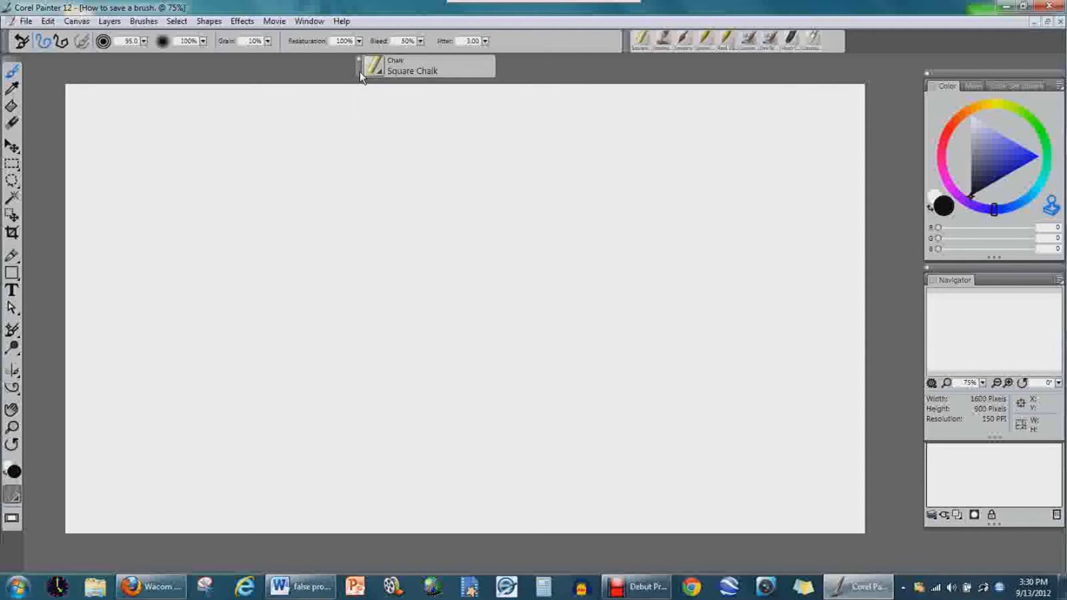
Pick the Smeary Round variant from the Oils category in the Brush Library.
{"action": "left_click", "coordinate": [381, 78]}
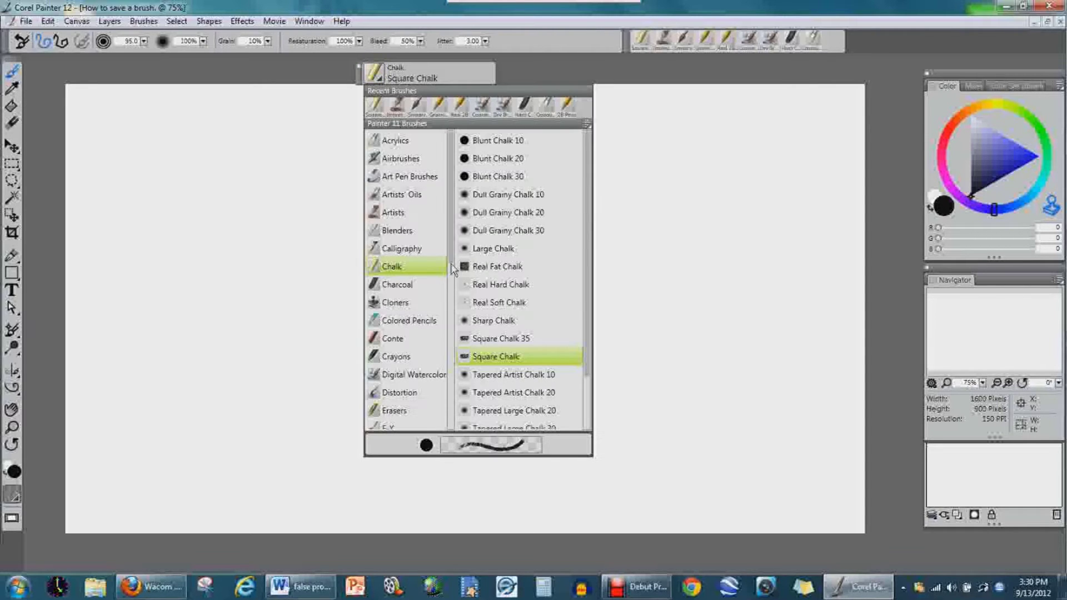
{"action": "mouse_move", "coordinate": [453, 270]}
{"action": "left_mouse_down"}
{"action": "mouse_move", "coordinate": [444, 456]}
{"action": "mouse_move", "coordinate": [450, 206]}
{"action": "left_mouse_up"}
{"action": "left_click", "coordinate": [396, 213]}
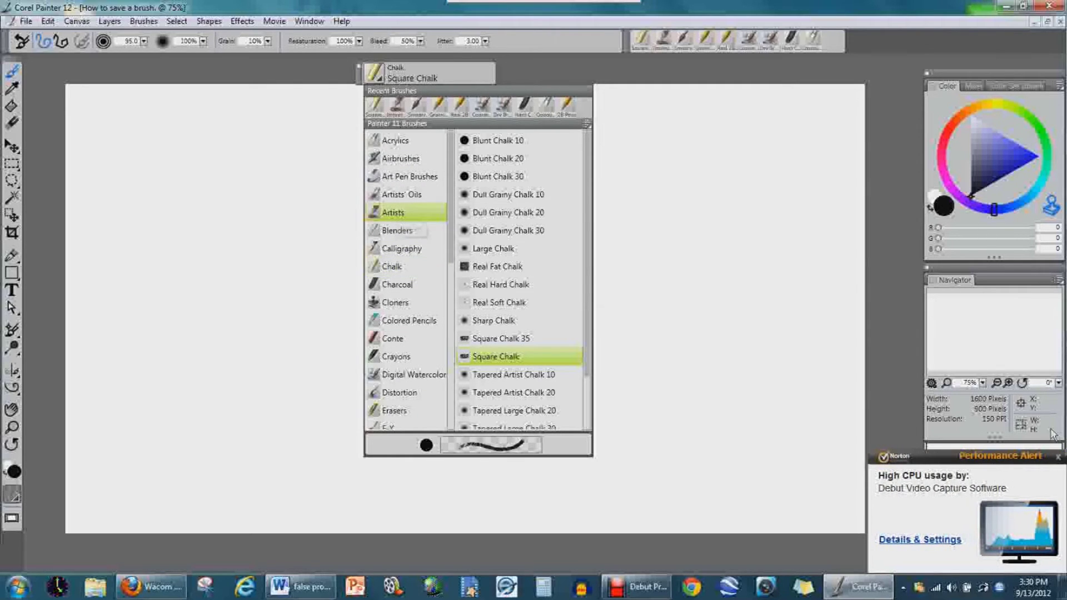
{"action": "left_click", "coordinate": [1057, 457]}
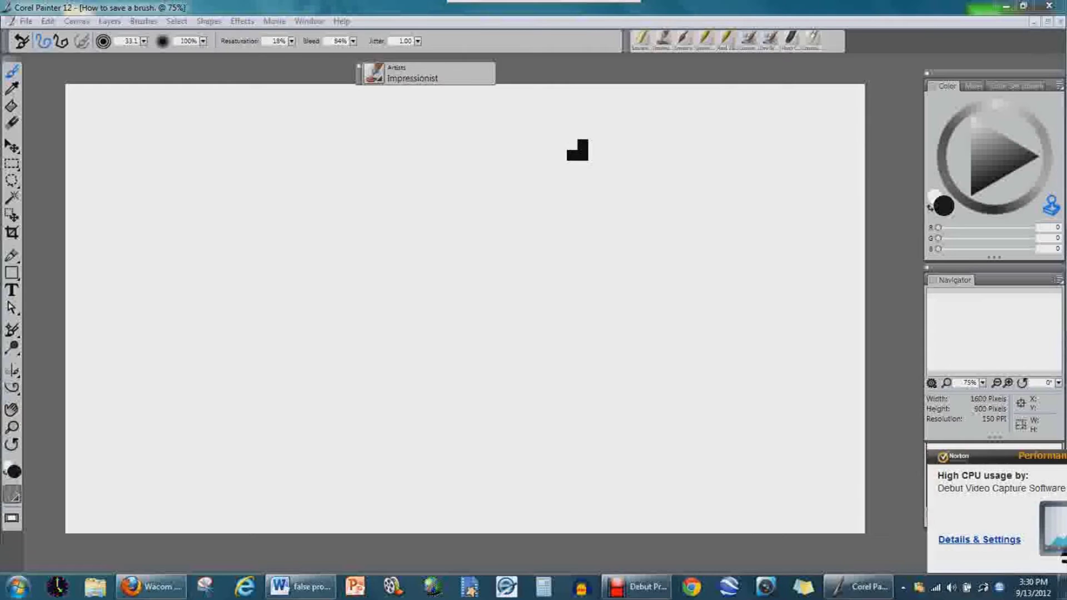
{"action": "left_click", "coordinate": [375, 77]}
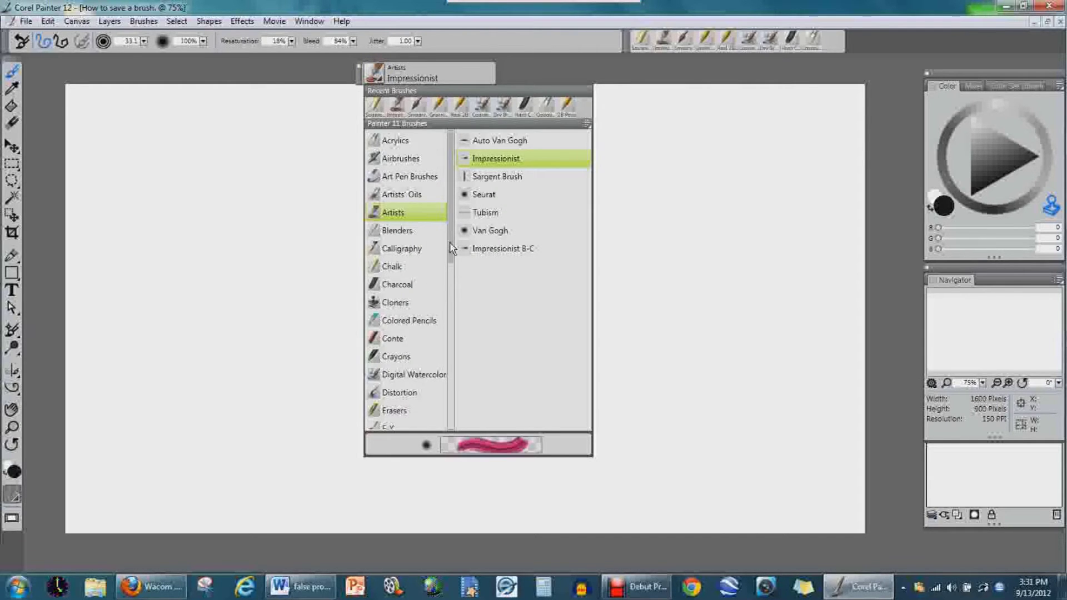
{"action": "left_click_drag", "start_coordinate": [451, 248], "coordinate": [448, 353]}
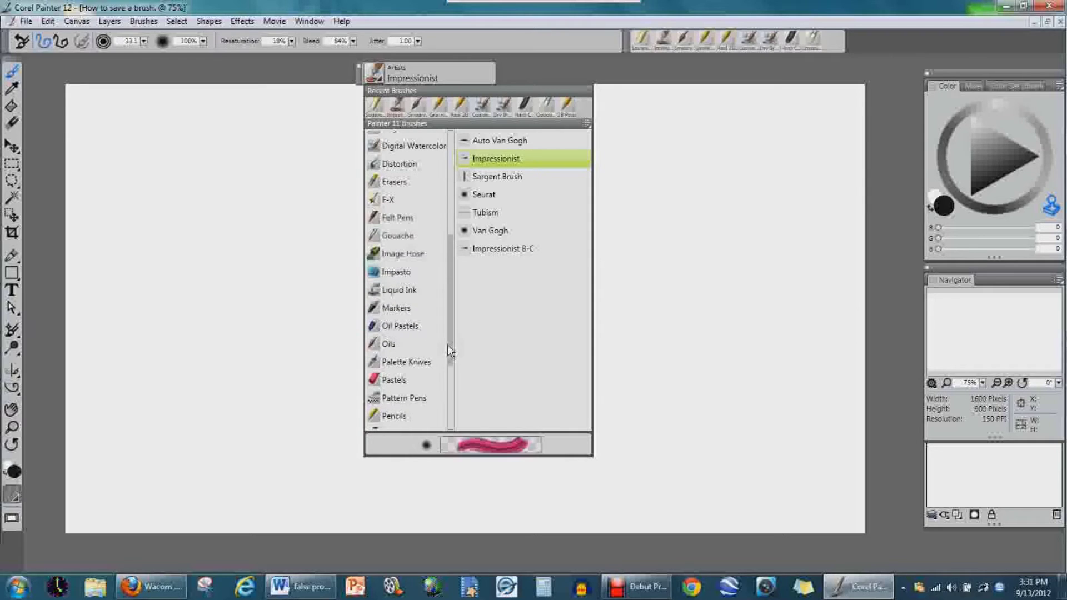
{"action": "left_click", "coordinate": [405, 344]}
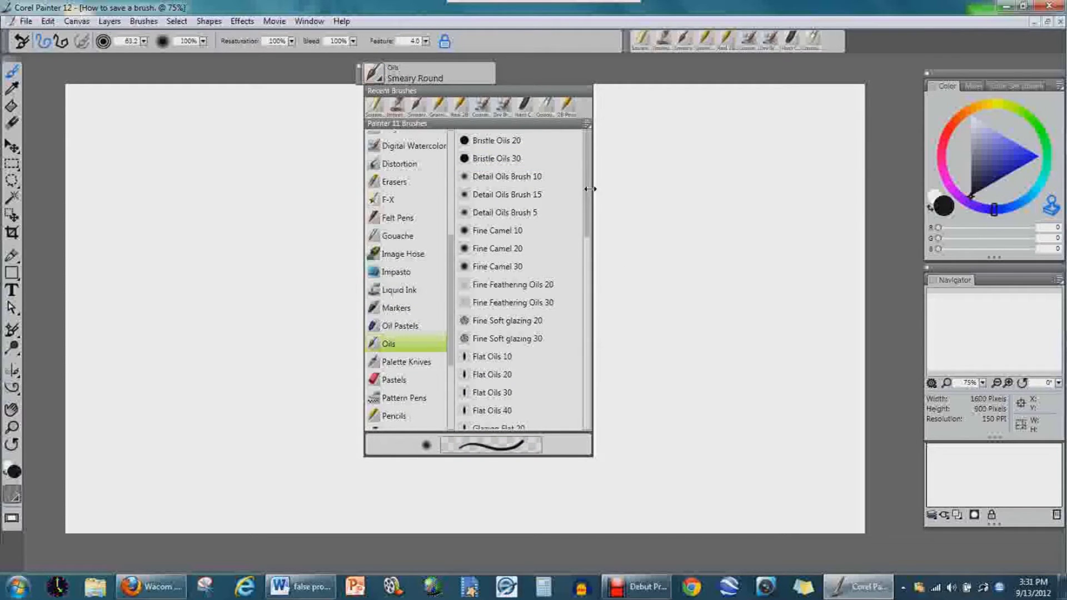
{"action": "left_click_drag", "start_coordinate": [588, 189], "coordinate": [589, 318]}
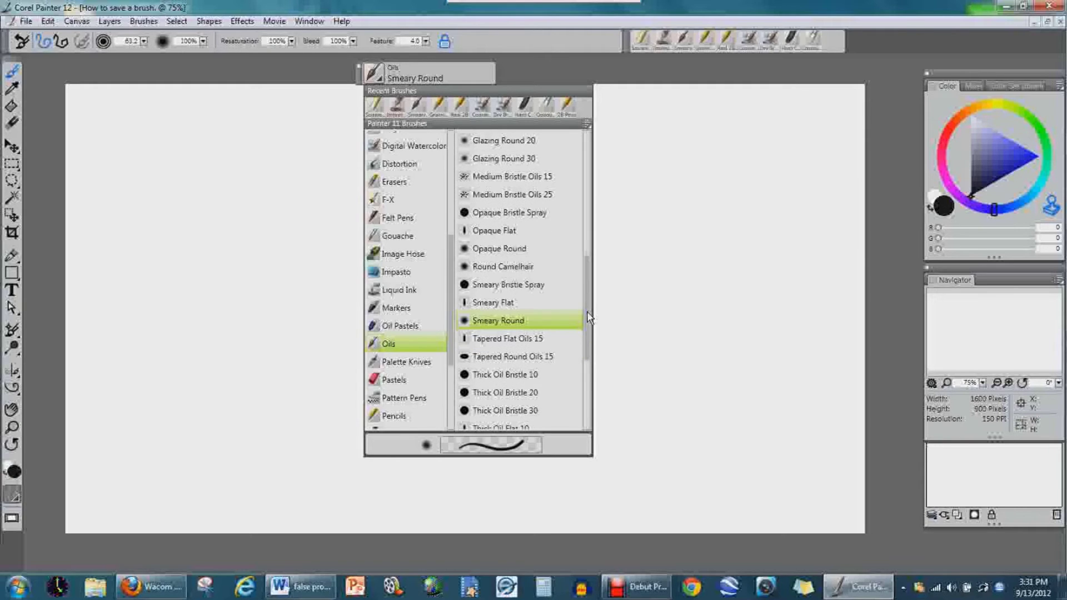
{"action": "left_click", "coordinate": [532, 321]}
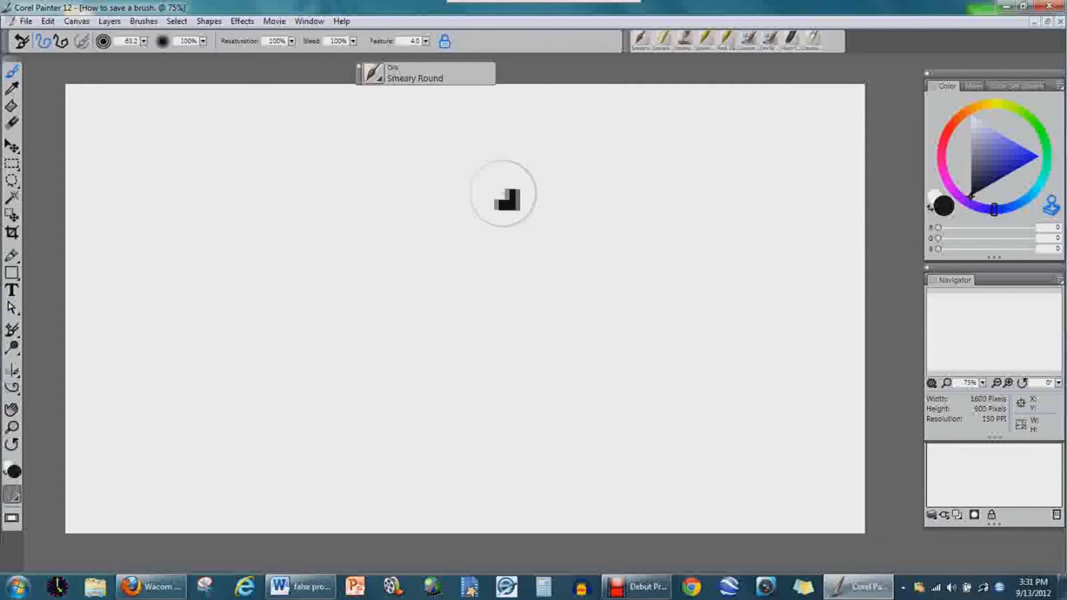
Paint a Smeary Round test spiral, undo it, and browse the Window menu options.
{"action": "mouse_move", "coordinate": [405, 136]}
{"action": "left_mouse_down"}
{"action": "mouse_move", "coordinate": [356, 192]}
{"action": "mouse_move", "coordinate": [346, 272]}
{"action": "mouse_move", "coordinate": [476, 361]}
{"action": "mouse_move", "coordinate": [611, 320]}
{"action": "mouse_move", "coordinate": [628, 246]}
{"action": "mouse_move", "coordinate": [581, 205]}
{"action": "mouse_move", "coordinate": [533, 189]}
{"action": "mouse_move", "coordinate": [473, 200]}
{"action": "left_mouse_up"}
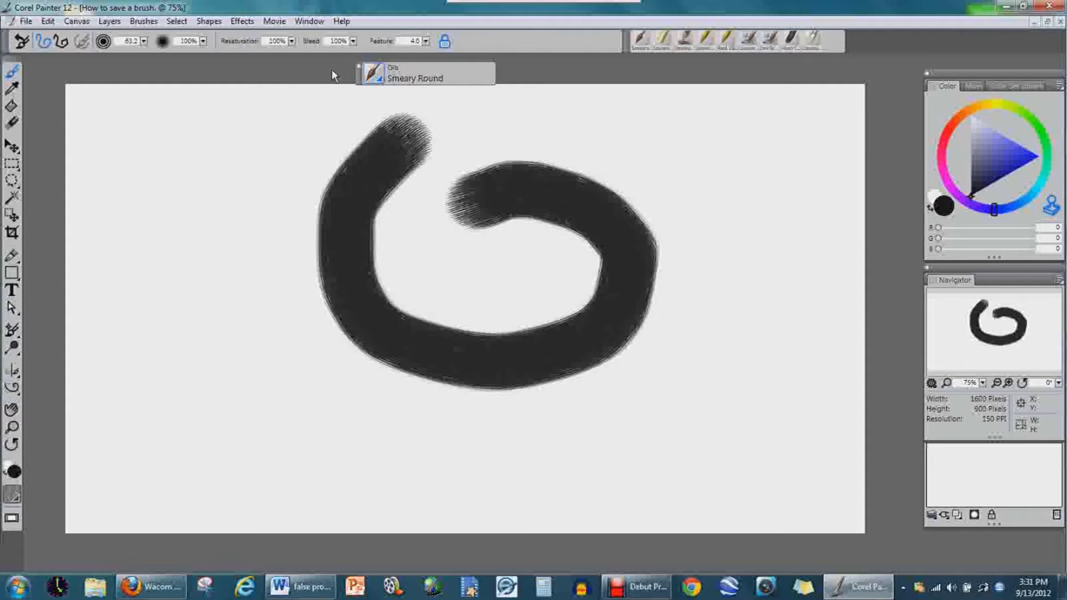
{"action": "left_click", "coordinate": [373, 74]}
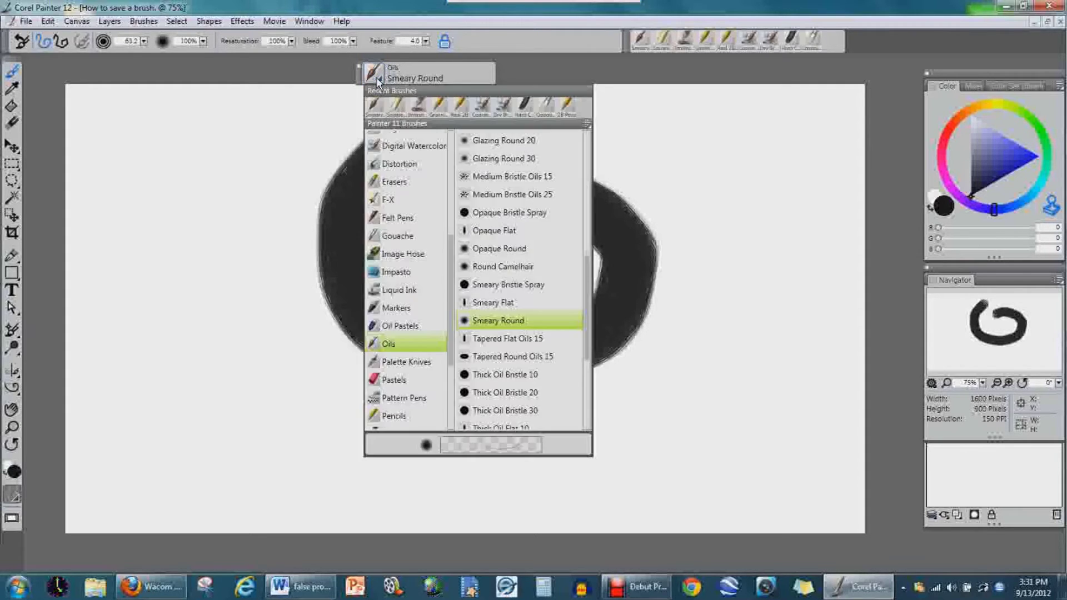
{"action": "left_click", "coordinate": [310, 22]}
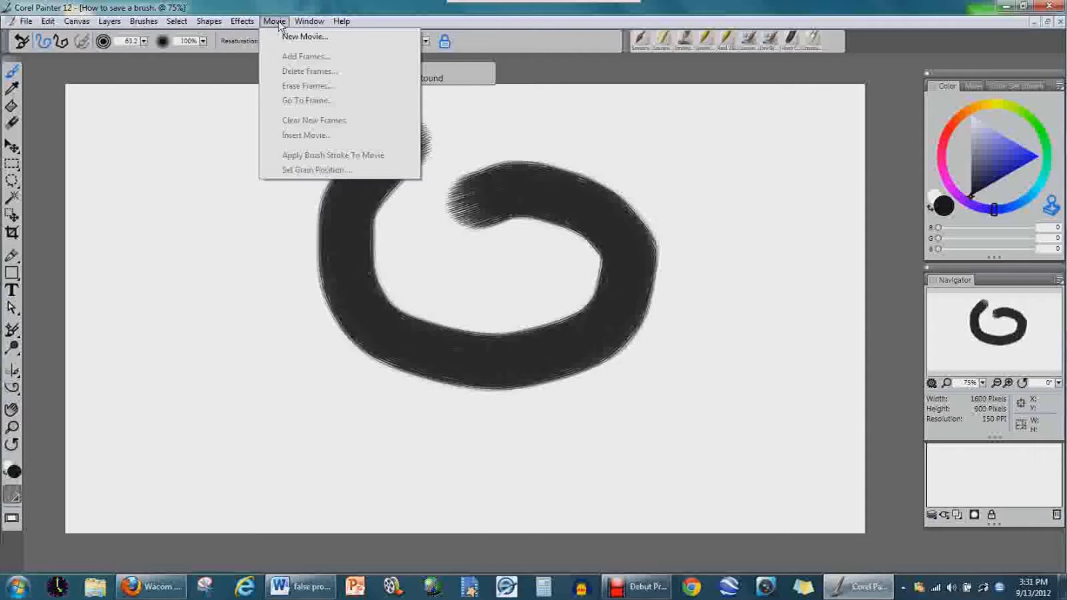
{"action": "mouse_move", "coordinate": [245, 23]}
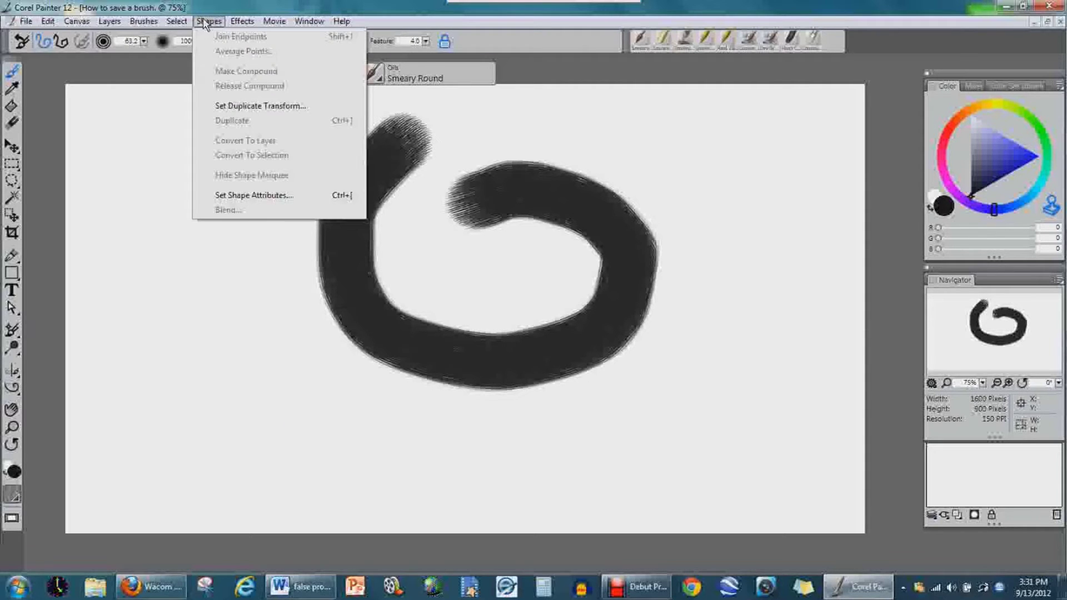
{"action": "mouse_move", "coordinate": [151, 31]}
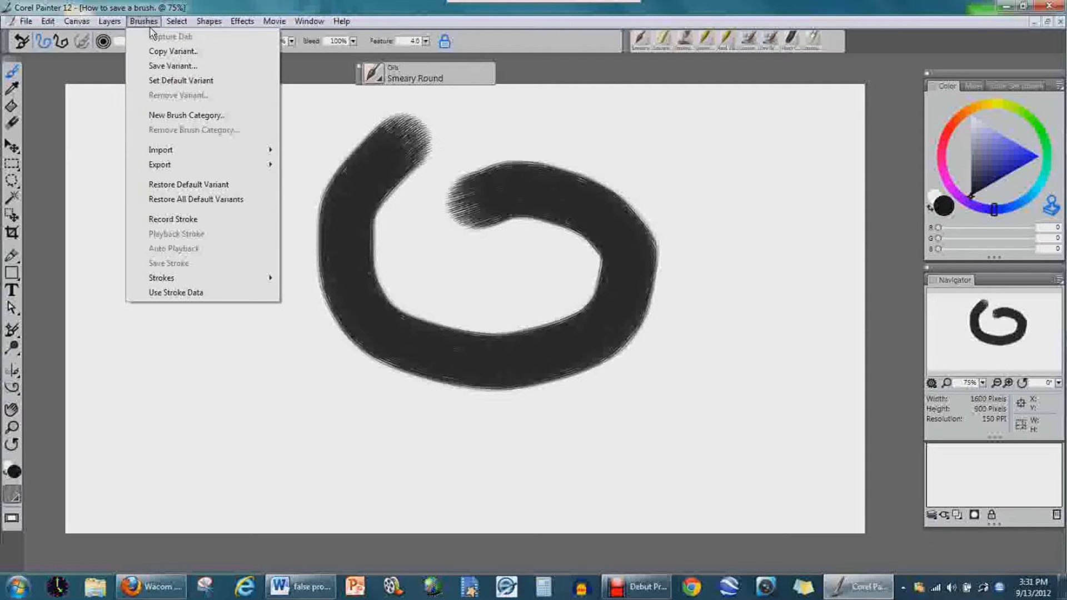
{"action": "left_click", "coordinate": [177, 21]}
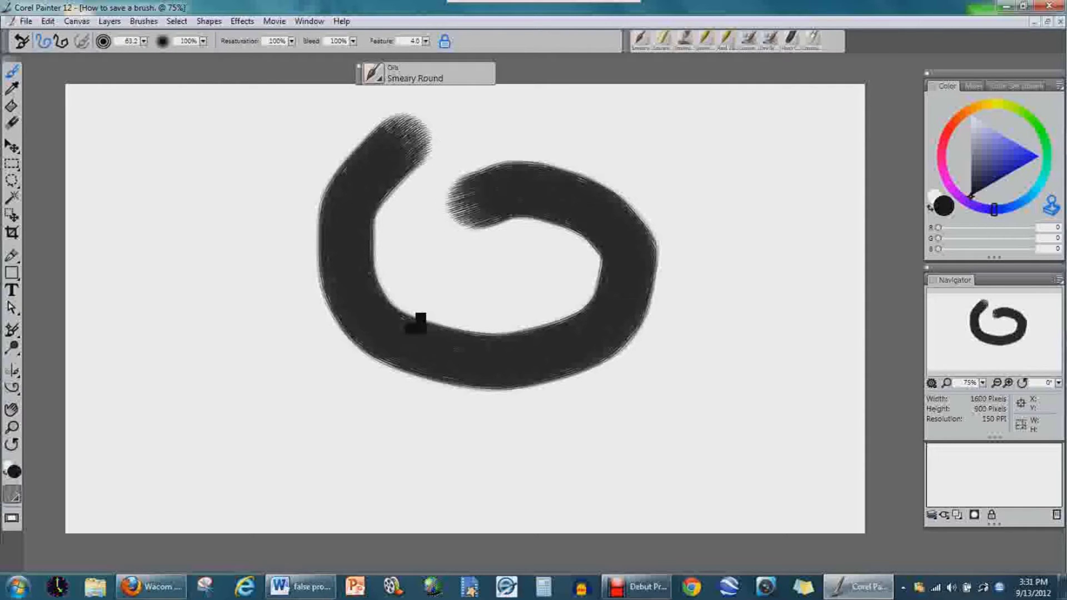
{"action": "key", "text": "ctrl+z"}
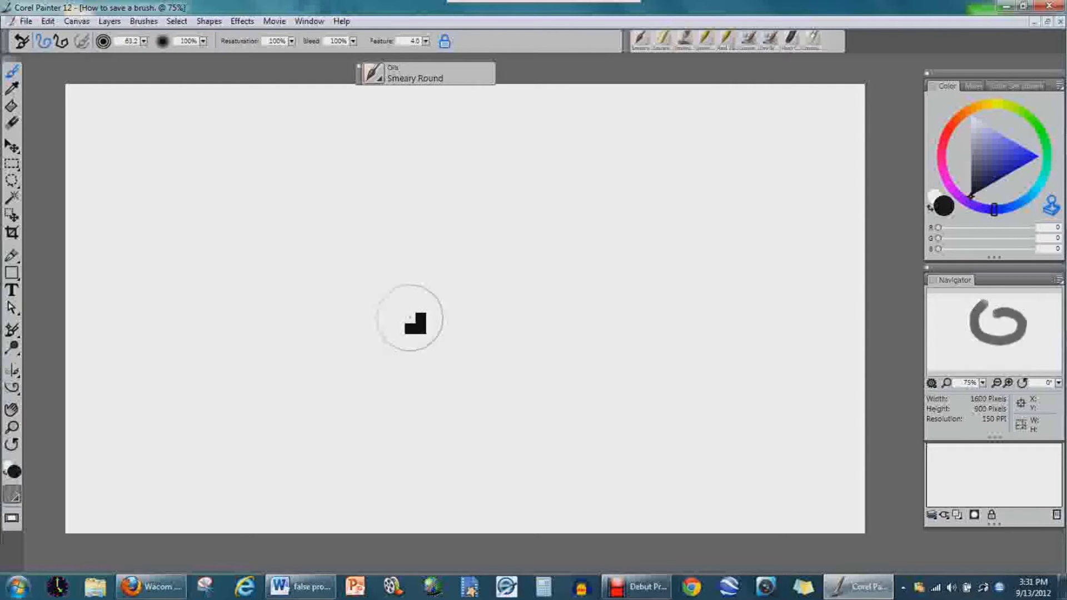
{"action": "left_click", "coordinate": [299, 21]}
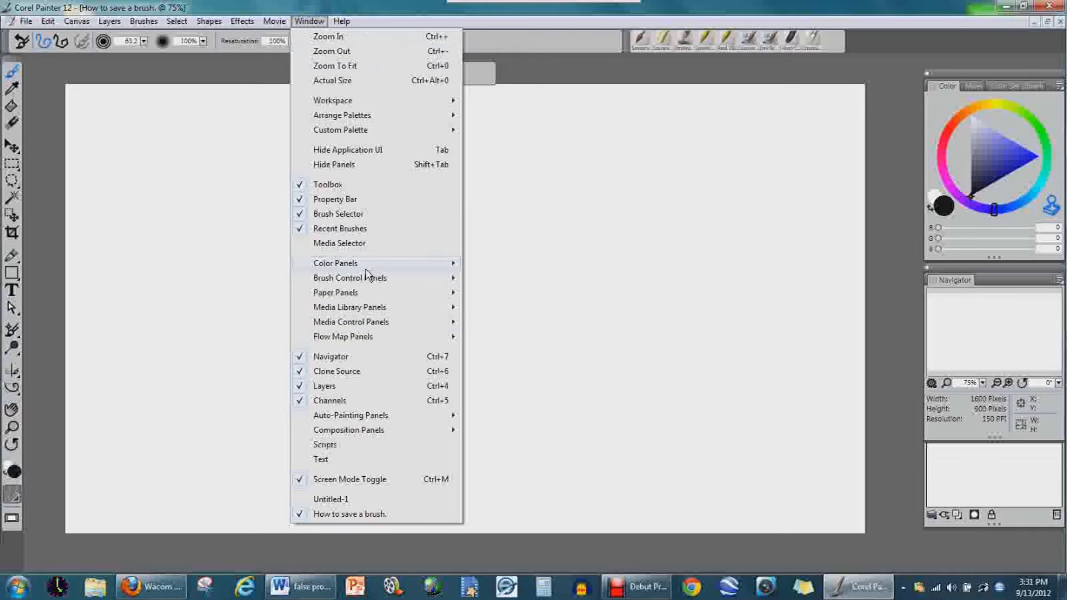
Show the Brush Calibration panel and open Brush Tracking (Velocity Scale 4.00, Pressure Power 3.56).
{"action": "mouse_move", "coordinate": [398, 281]}
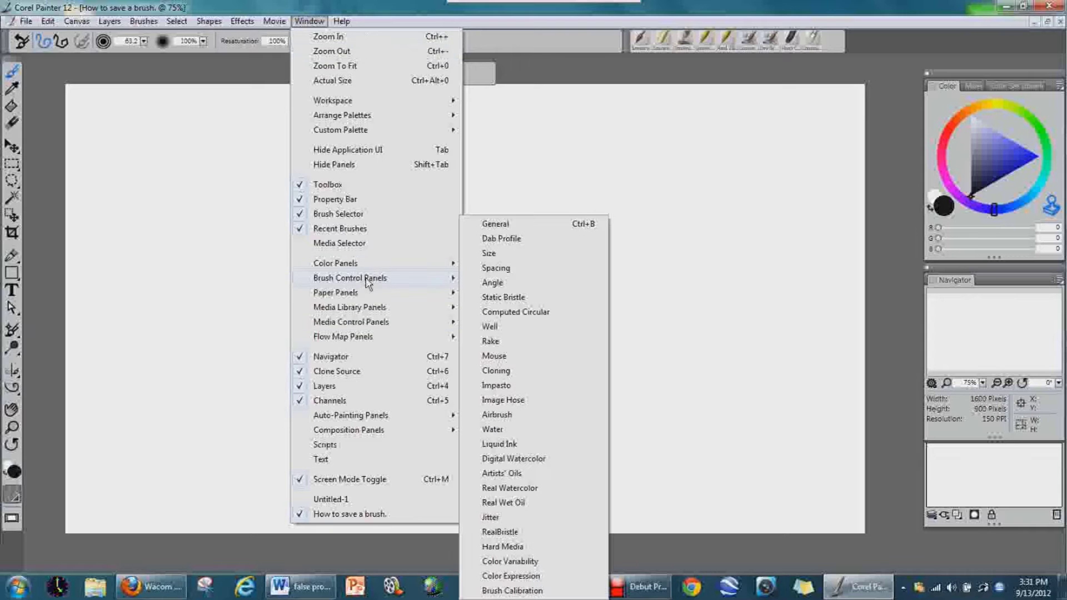
{"action": "left_click", "coordinate": [527, 591]}
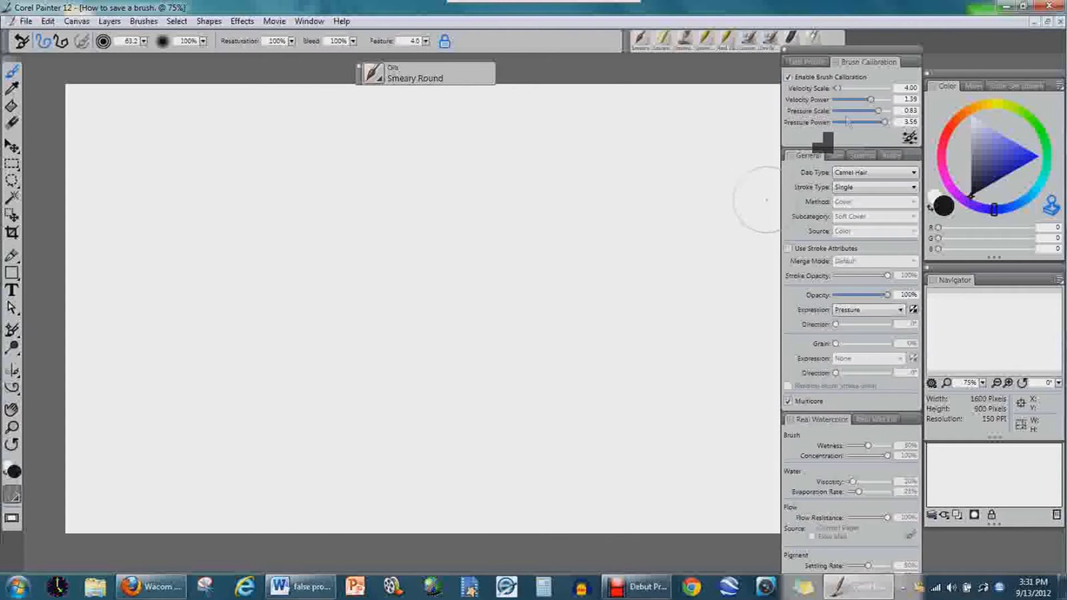
{"action": "mouse_move", "coordinate": [801, 48]}
{"action": "left_mouse_down"}
{"action": "mouse_move", "coordinate": [629, 45]}
{"action": "mouse_move", "coordinate": [622, 35]}
{"action": "mouse_move", "coordinate": [618, 55]}
{"action": "left_mouse_up"}
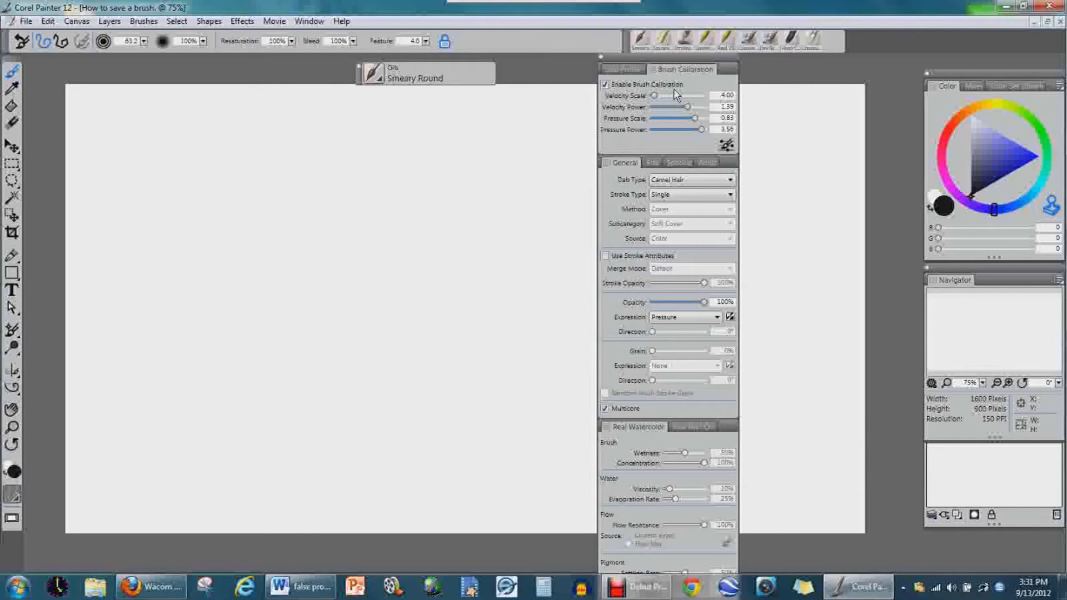
{"action": "left_click", "coordinate": [633, 72]}
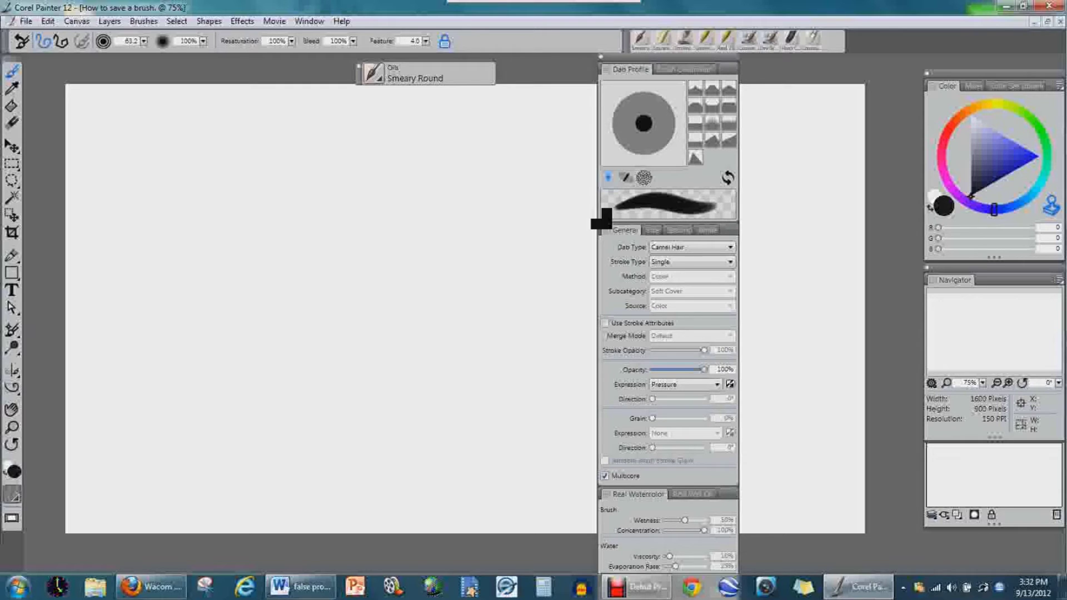
{"action": "left_click", "coordinate": [683, 74]}
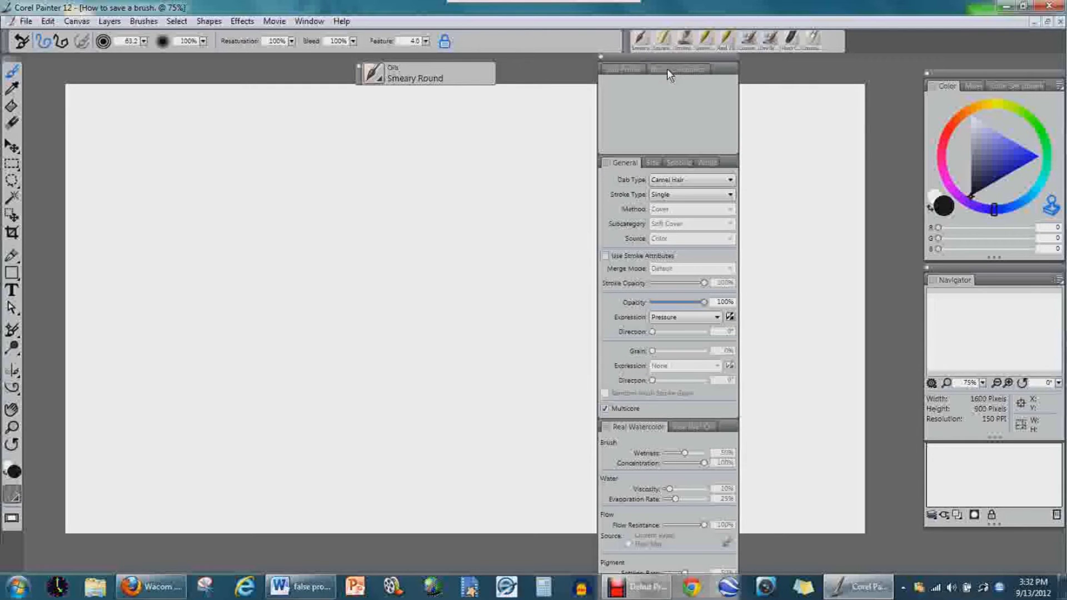
{"action": "left_click", "coordinate": [630, 68]}
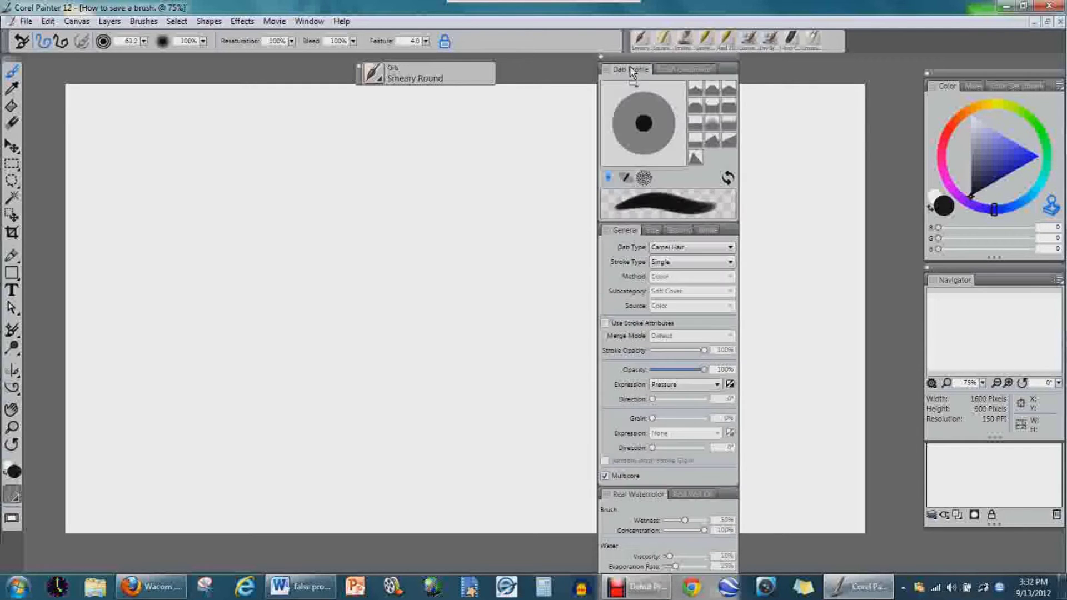
{"action": "left_click", "coordinate": [673, 71]}
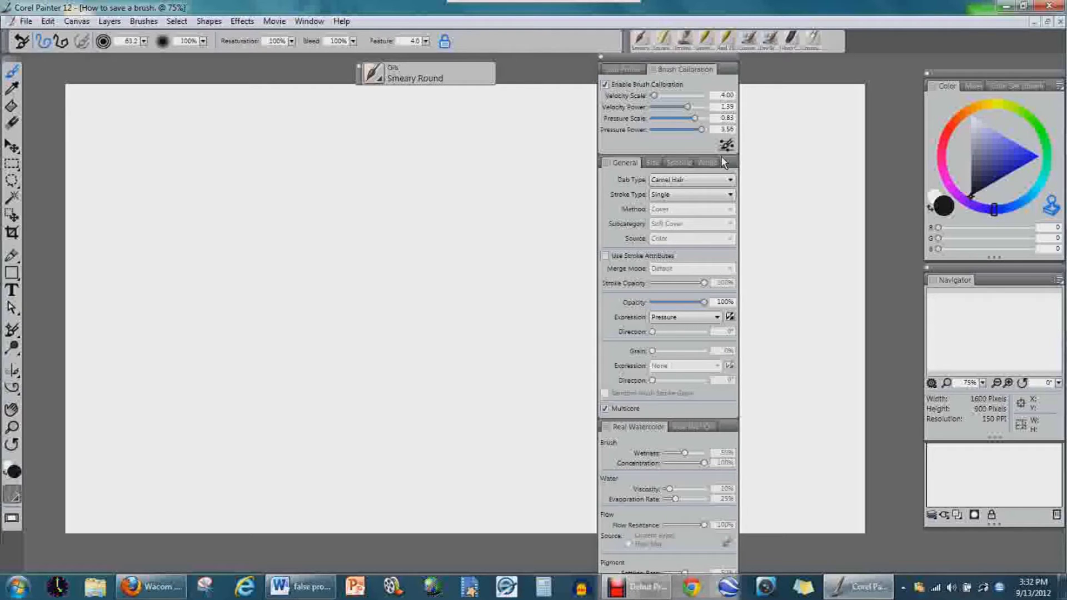
{"action": "left_click", "coordinate": [726, 146]}
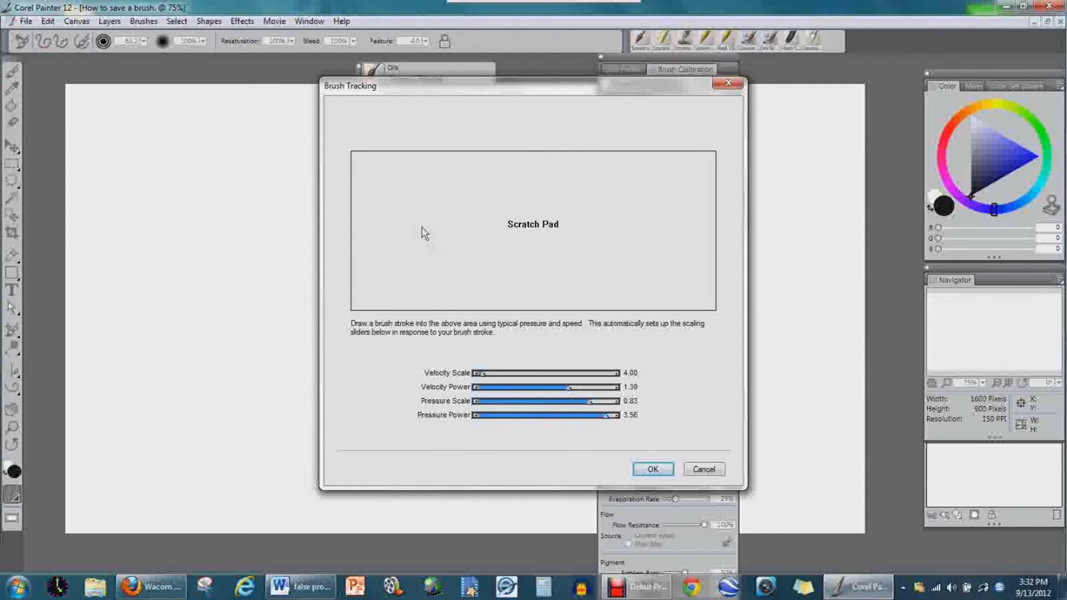
Draw calibration strokes twice in Brush Tracking, yielding Velocity Scale 9.33 and Velocity Power 0.31.
{"action": "mouse_move", "coordinate": [422, 228]}
{"action": "left_mouse_down"}
{"action": "mouse_move", "coordinate": [610, 247]}
{"action": "mouse_move", "coordinate": [480, 178]}
{"action": "mouse_move", "coordinate": [375, 272]}
{"action": "mouse_move", "coordinate": [318, 271]}
{"action": "mouse_move", "coordinate": [547, 247]}
{"action": "mouse_move", "coordinate": [553, 220]}
{"action": "mouse_move", "coordinate": [444, 261]}
{"action": "left_mouse_up"}
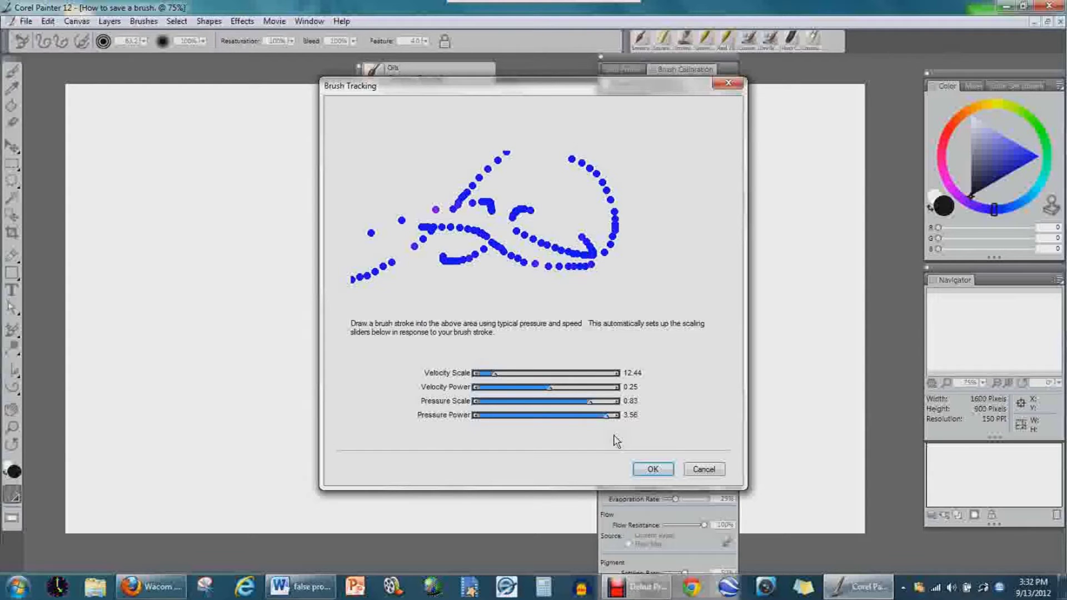
{"action": "left_click", "coordinate": [653, 469]}
{"action": "left_click", "coordinate": [727, 147]}
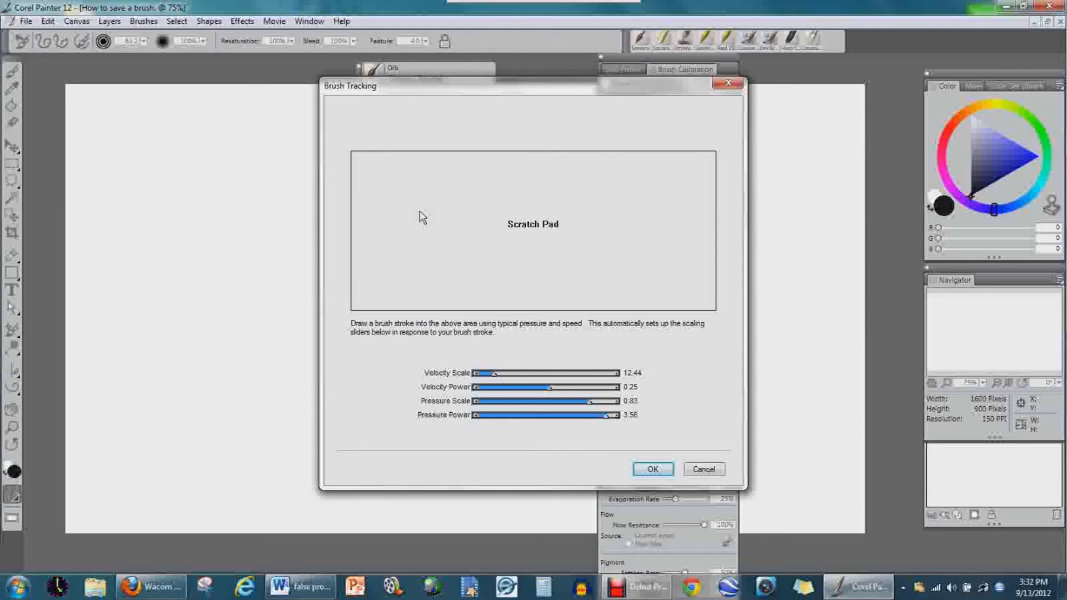
{"action": "mouse_move", "coordinate": [387, 191]}
{"action": "left_mouse_down"}
{"action": "mouse_move", "coordinate": [468, 222]}
{"action": "mouse_move", "coordinate": [558, 276]}
{"action": "mouse_move", "coordinate": [549, 225]}
{"action": "mouse_move", "coordinate": [493, 268]}
{"action": "mouse_move", "coordinate": [415, 262]}
{"action": "mouse_move", "coordinate": [615, 250]}
{"action": "mouse_move", "coordinate": [470, 215]}
{"action": "mouse_move", "coordinate": [554, 254]}
{"action": "mouse_move", "coordinate": [505, 232]}
{"action": "left_mouse_up"}
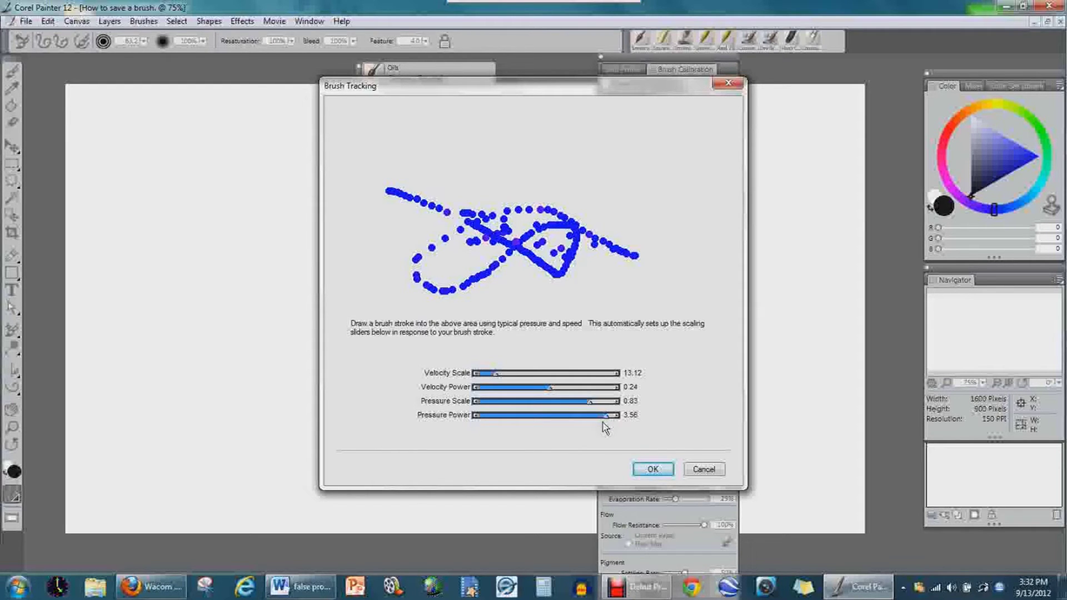
{"action": "mouse_move", "coordinate": [639, 161]}
{"action": "left_mouse_down"}
{"action": "mouse_move", "coordinate": [534, 222]}
{"action": "mouse_move", "coordinate": [445, 254]}
{"action": "mouse_move", "coordinate": [642, 223]}
{"action": "mouse_move", "coordinate": [720, 306]}
{"action": "mouse_move", "coordinate": [588, 196]}
{"action": "mouse_move", "coordinate": [373, 254]}
{"action": "mouse_move", "coordinate": [466, 237]}
{"action": "mouse_move", "coordinate": [639, 304]}
{"action": "left_mouse_up"}
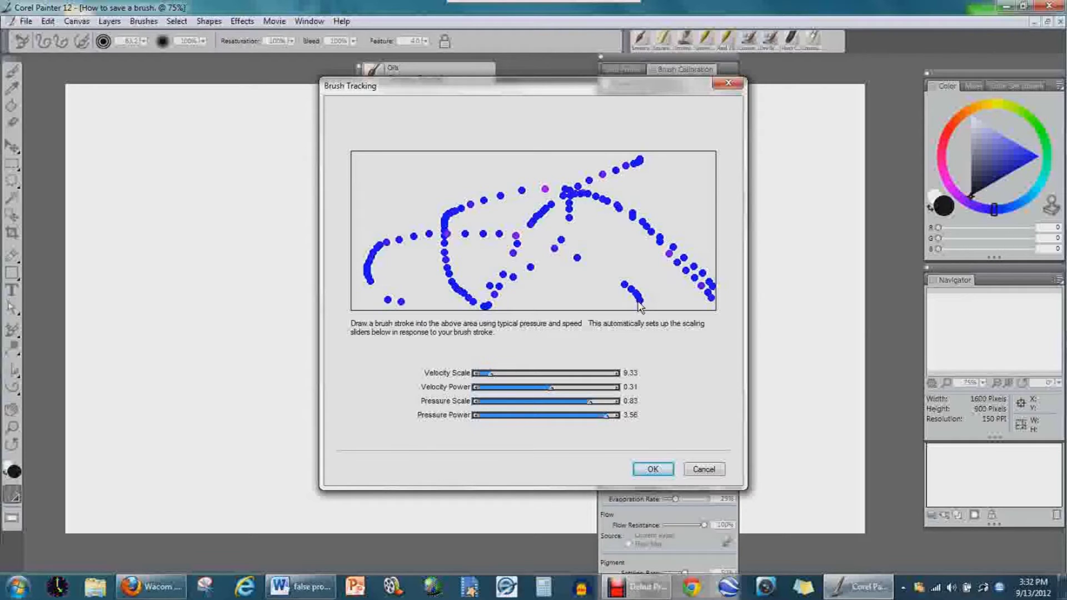
{"action": "left_click", "coordinate": [652, 469]}
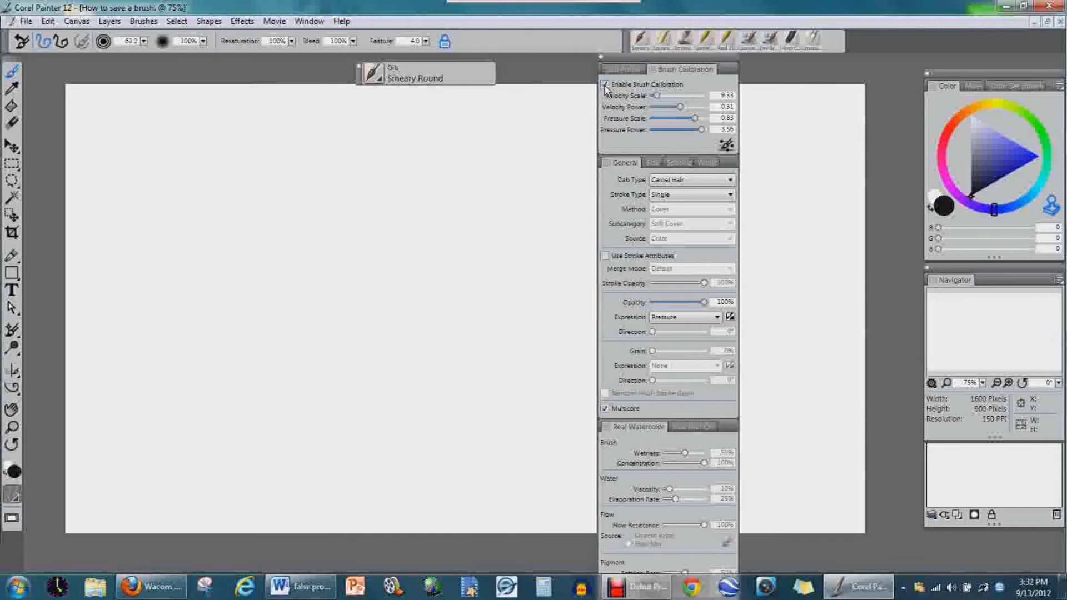
Raise Velocity Scale to 49.04 and paint a long curved test stroke on the canvas.
{"action": "left_click", "coordinate": [605, 85]}
{"action": "left_click", "coordinate": [605, 85]}
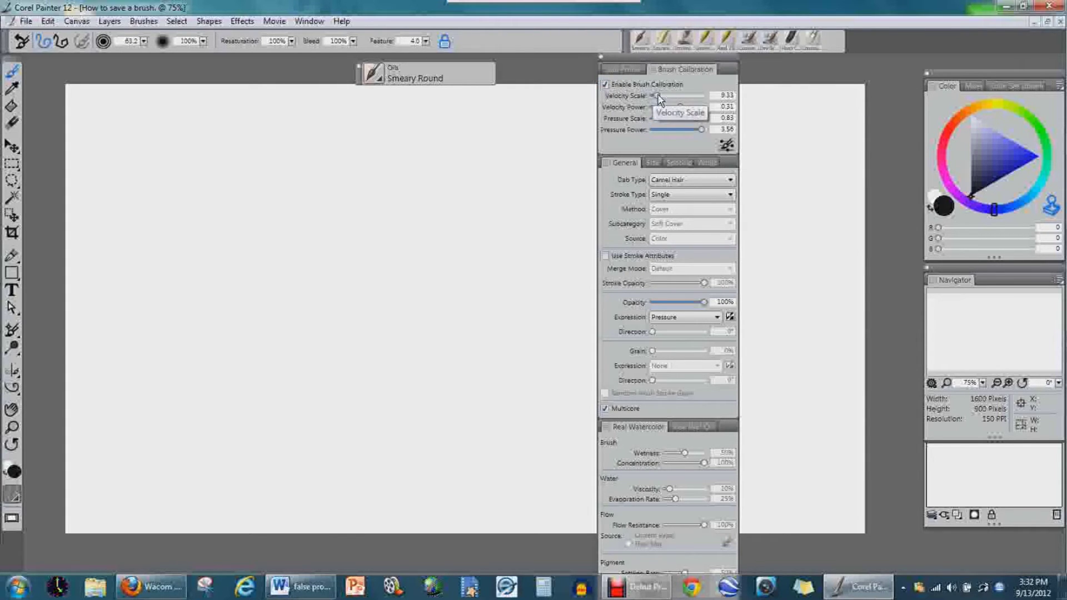
{"action": "mouse_move", "coordinate": [659, 98]}
{"action": "left_mouse_down"}
{"action": "mouse_move", "coordinate": [680, 99]}
{"action": "mouse_move", "coordinate": [667, 106]}
{"action": "mouse_move", "coordinate": [697, 125]}
{"action": "mouse_move", "coordinate": [690, 129]}
{"action": "left_mouse_up"}
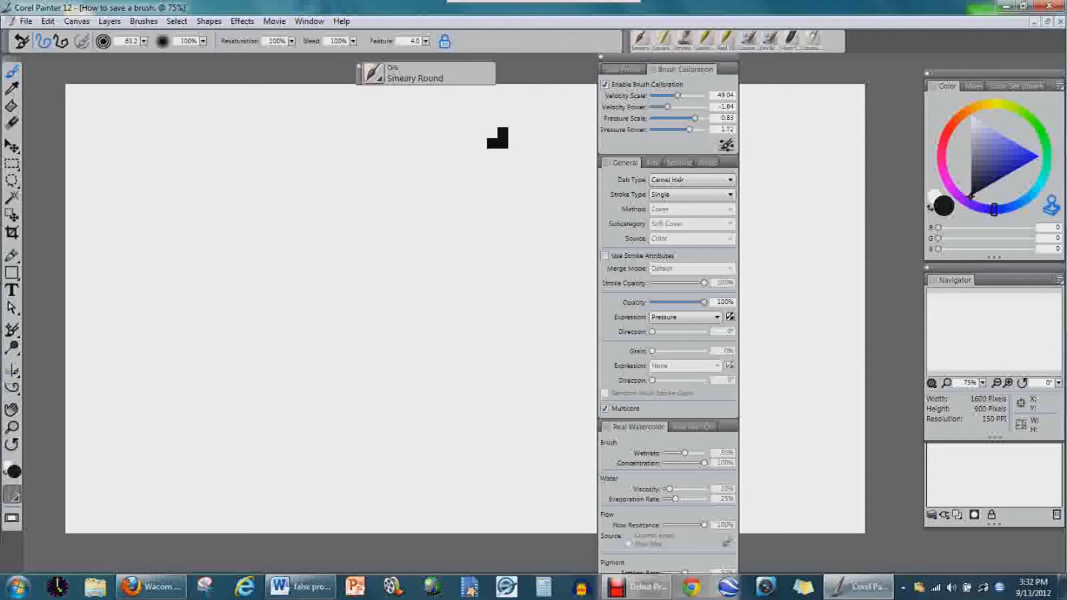
{"action": "left_click", "coordinate": [436, 145]}
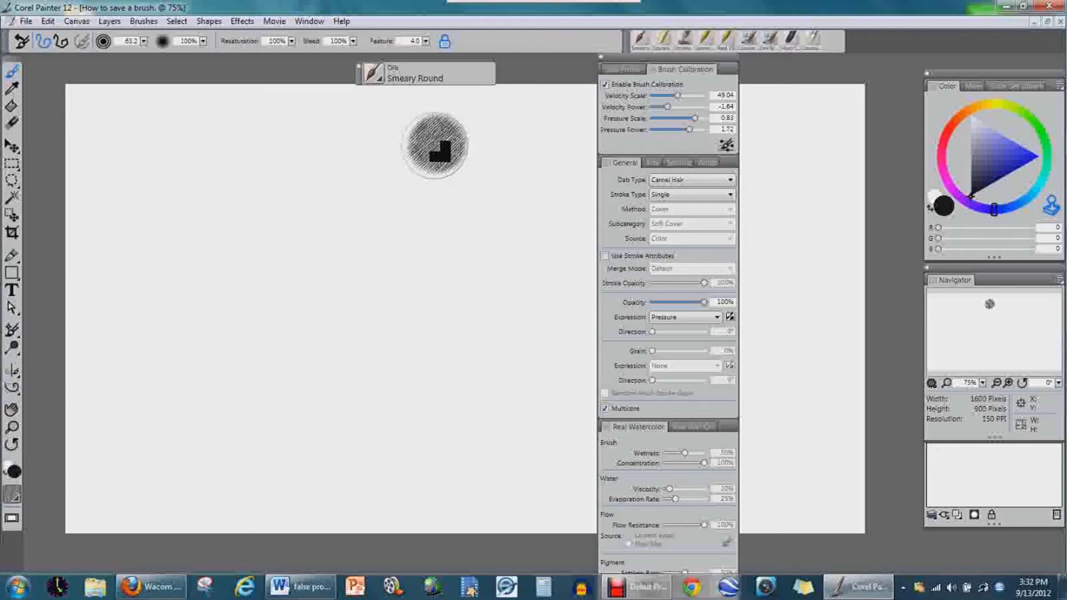
{"action": "mouse_move", "coordinate": [437, 145]}
{"action": "left_mouse_down"}
{"action": "mouse_move", "coordinate": [350, 341]}
{"action": "mouse_move", "coordinate": [320, 377]}
{"action": "mouse_move", "coordinate": [269, 369]}
{"action": "left_mouse_up"}
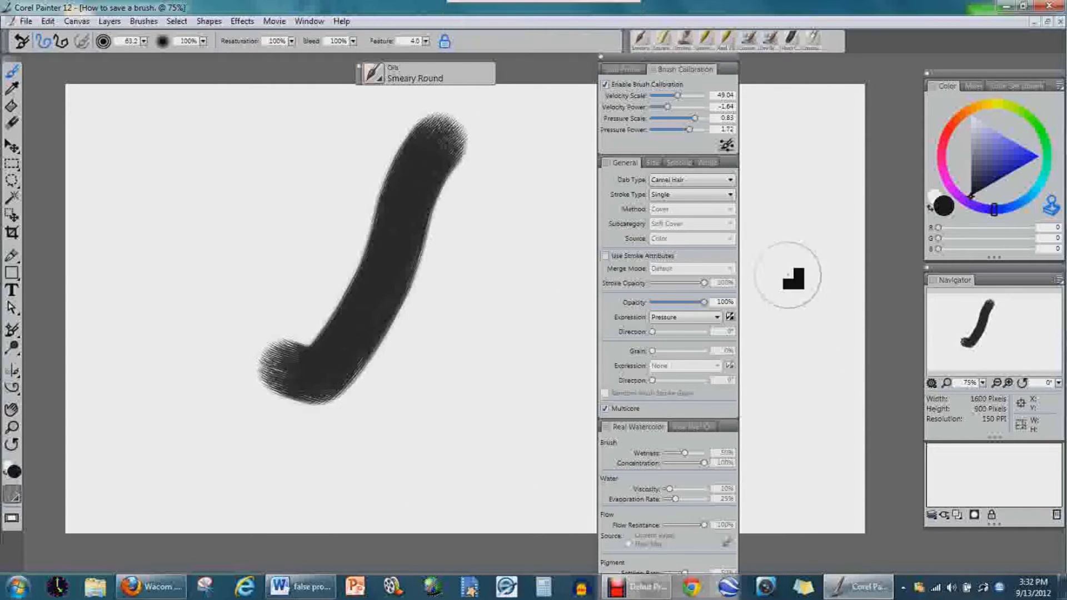
Keep Camel Hair as the dab type and close the brush control panels.
{"action": "left_click", "coordinate": [726, 95]}
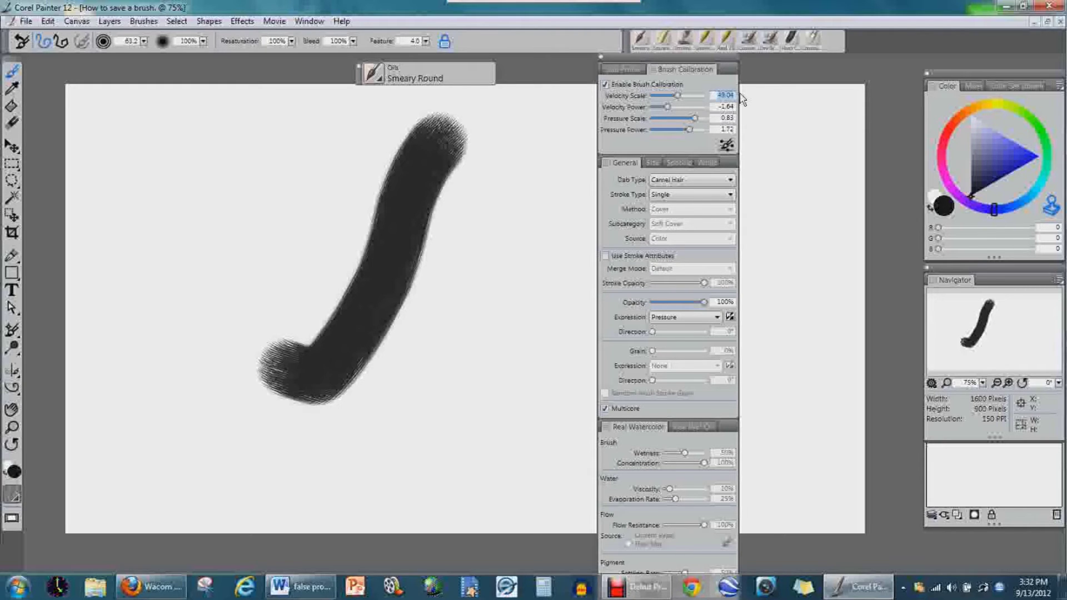
{"action": "left_click", "coordinate": [606, 84]}
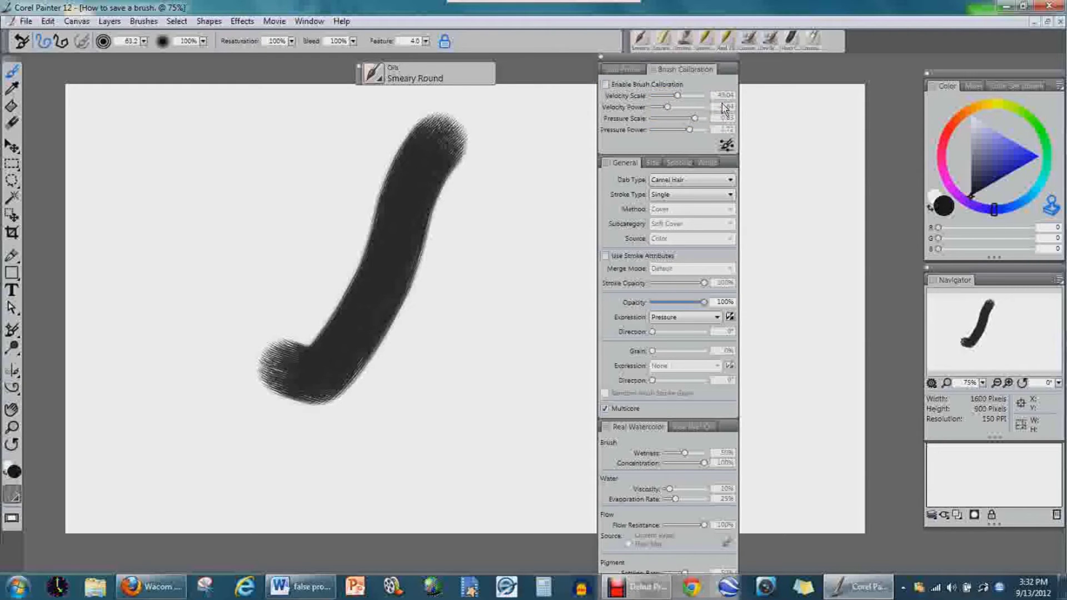
{"action": "left_click", "coordinate": [605, 84]}
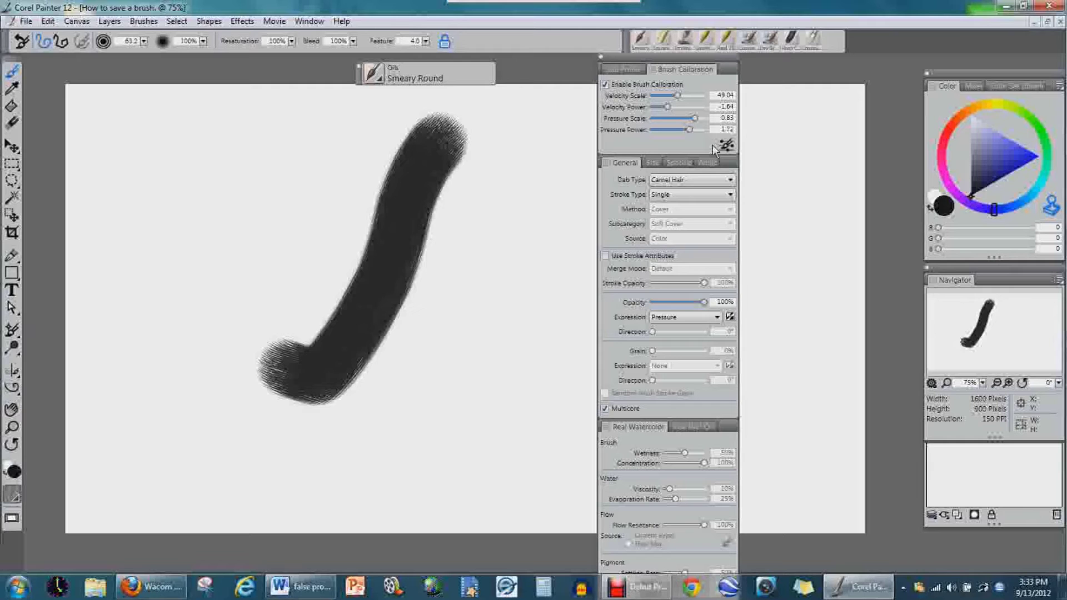
{"action": "left_click", "coordinate": [729, 179]}
{"action": "left_click", "coordinate": [717, 86]}
{"action": "left_click", "coordinate": [601, 55]}
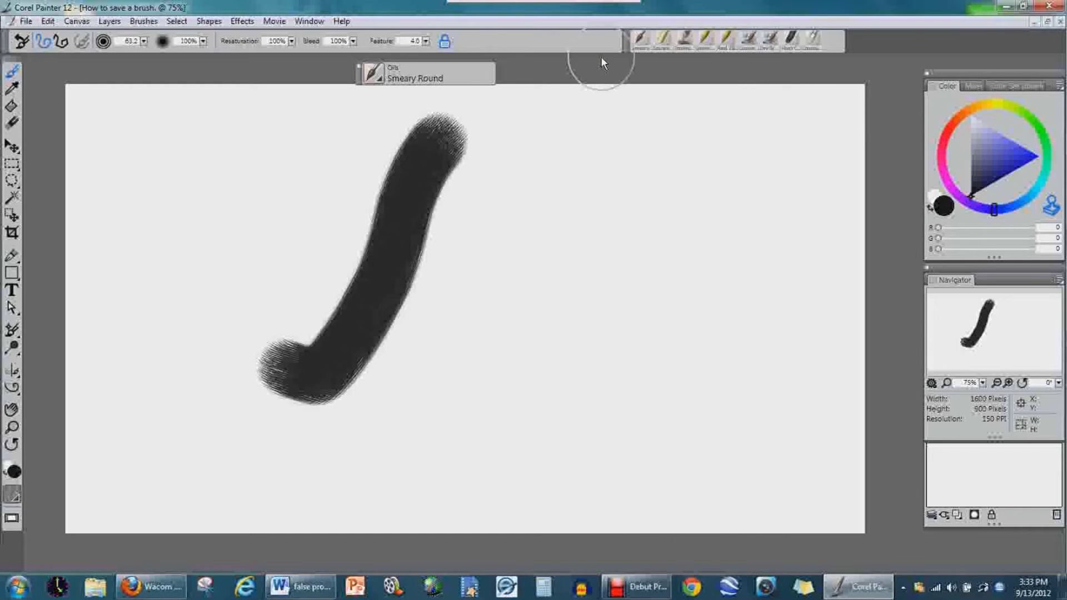
{"action": "left_click", "coordinate": [383, 82]}
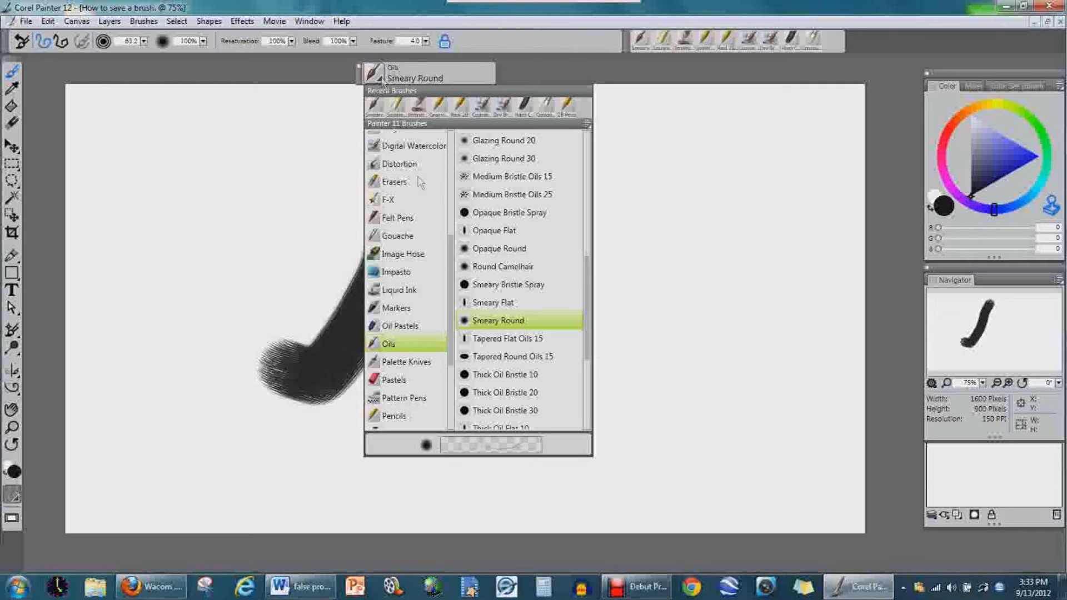
{"action": "left_click", "coordinate": [321, 188]}
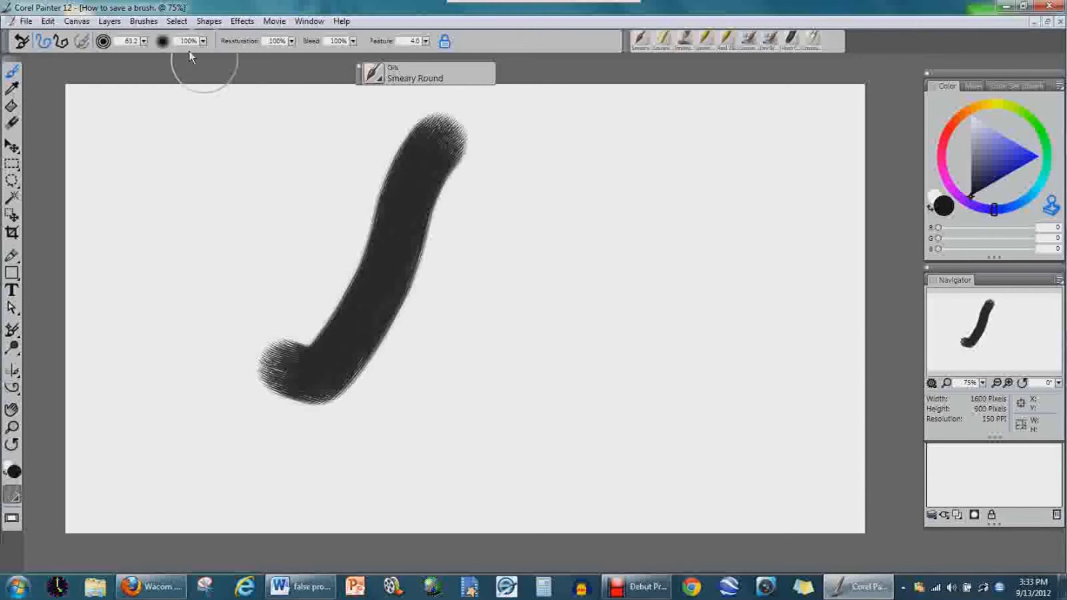
{"action": "left_click", "coordinate": [142, 22]}
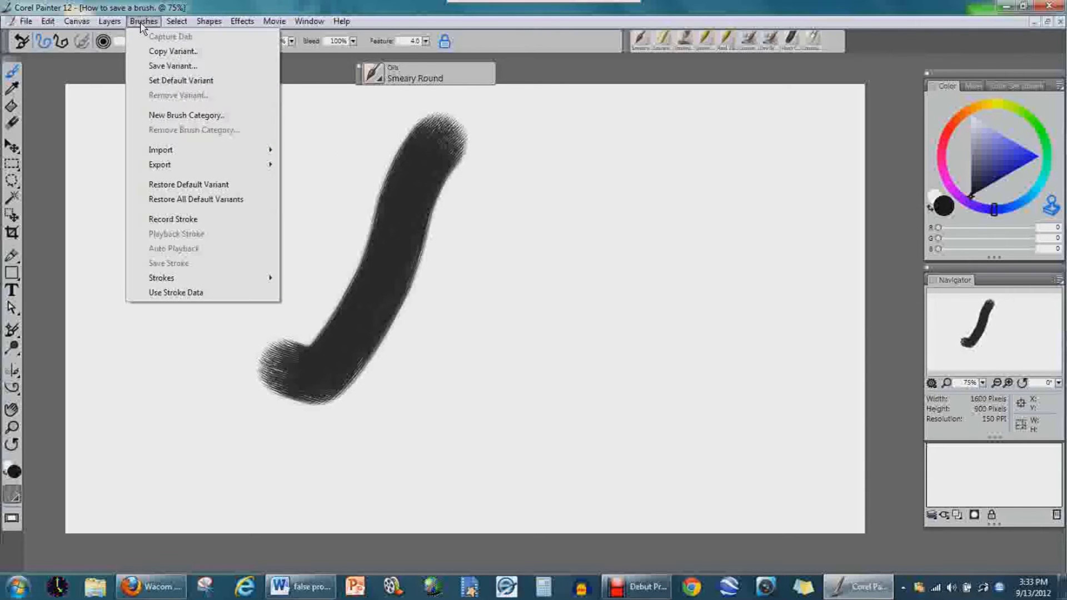
{"action": "left_click", "coordinate": [183, 67]}
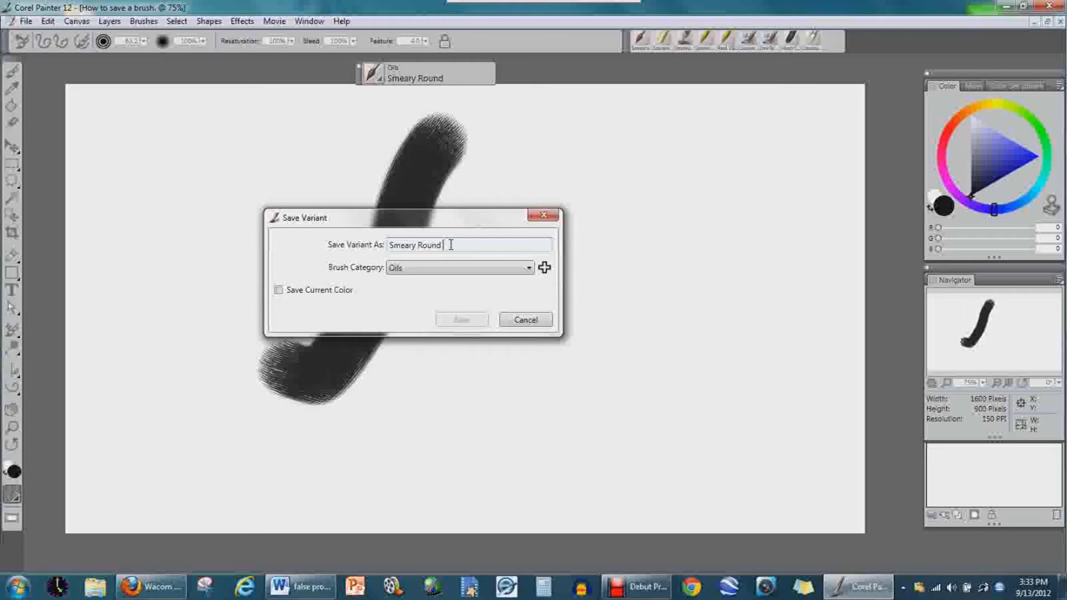
{"action": "type", "text": "B-c"}
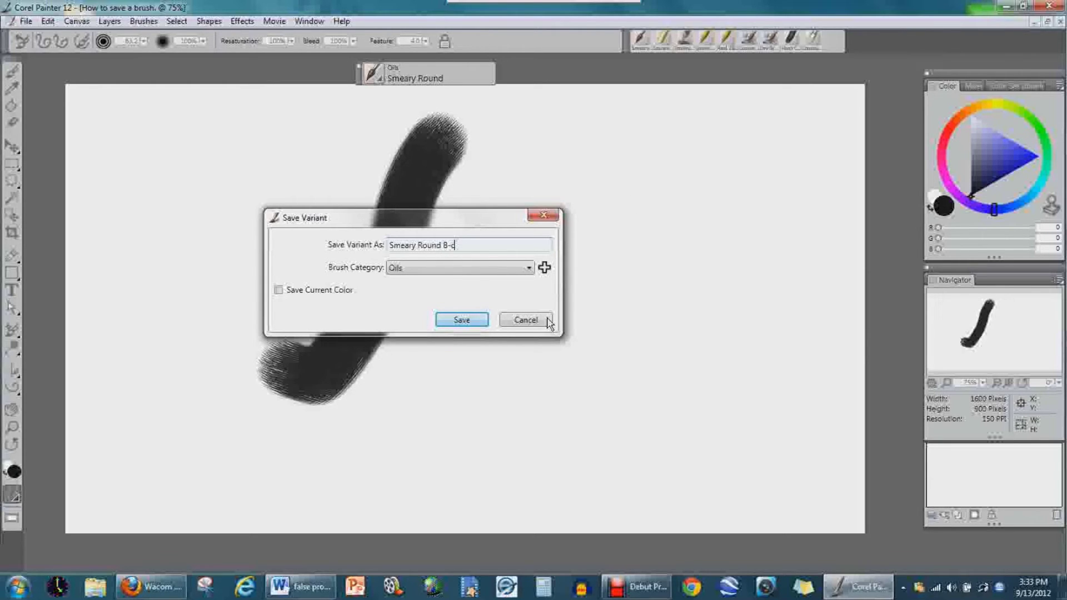
{"action": "left_click", "coordinate": [530, 268]}
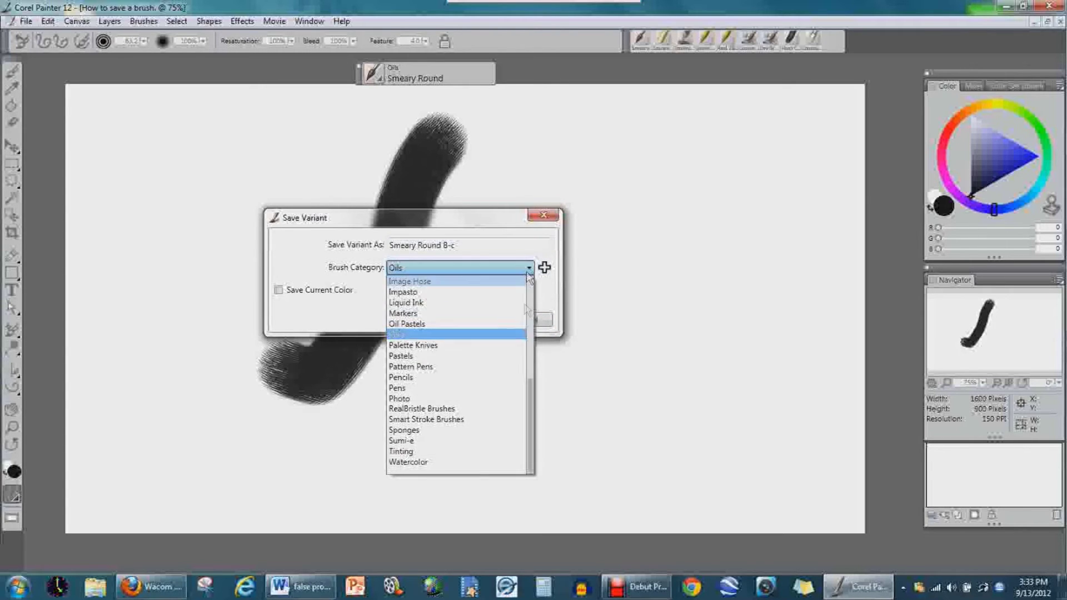
{"action": "left_click_drag", "start_coordinate": [533, 389], "coordinate": [528, 493]}
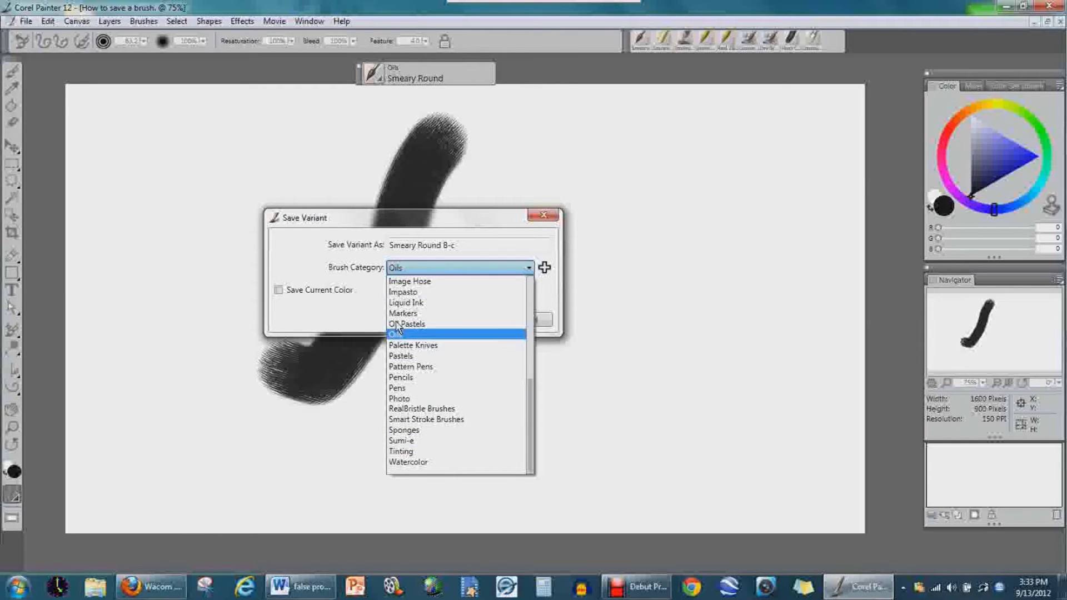
{"action": "left_click", "coordinate": [542, 213]}
Cancel the first dialog, then save the brush as Oils variant 'Smeary Round B-C' from the library menu.
{"action": "left_click", "coordinate": [543, 213]}
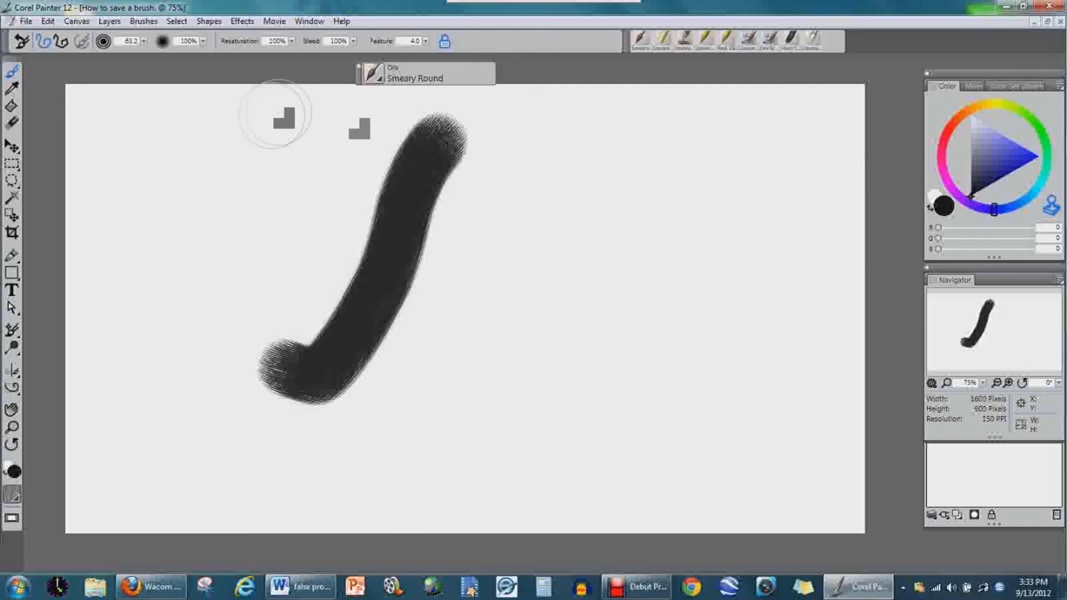
{"action": "left_click", "coordinate": [380, 75]}
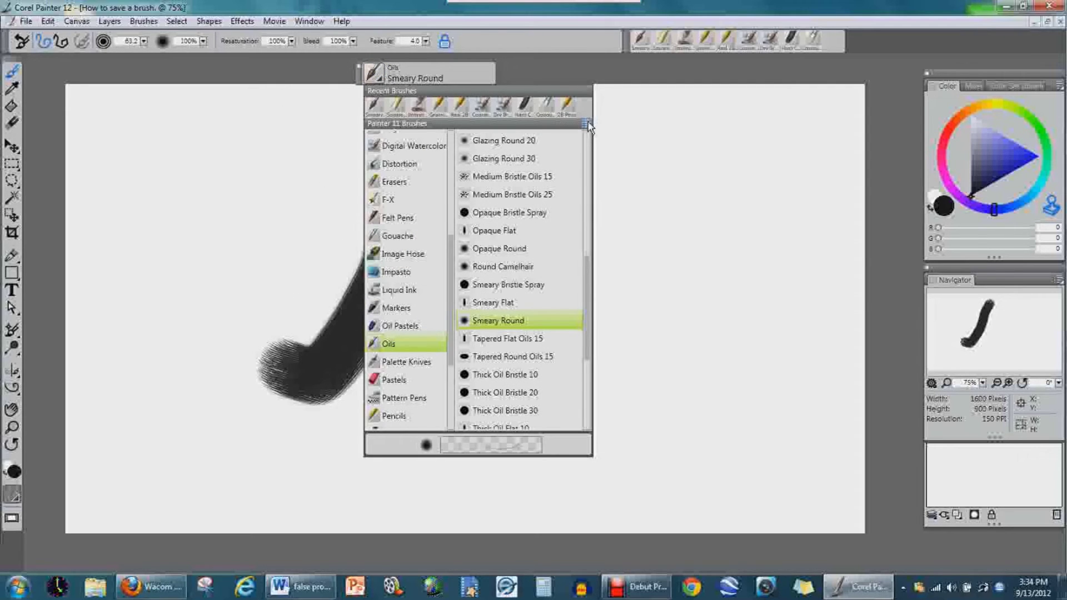
{"action": "left_click", "coordinate": [587, 125]}
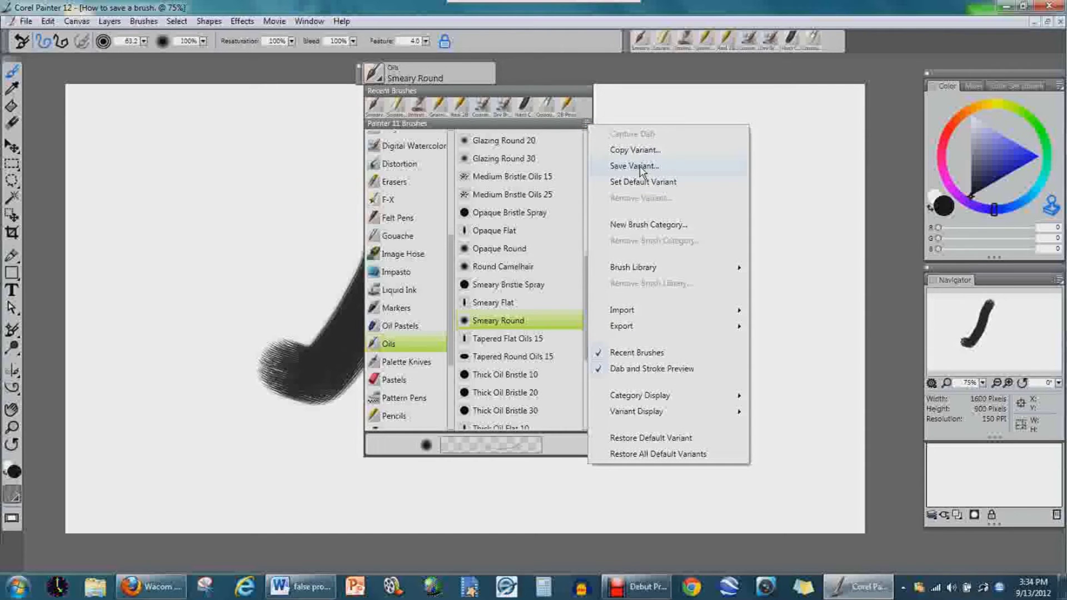
{"action": "left_click", "coordinate": [639, 166]}
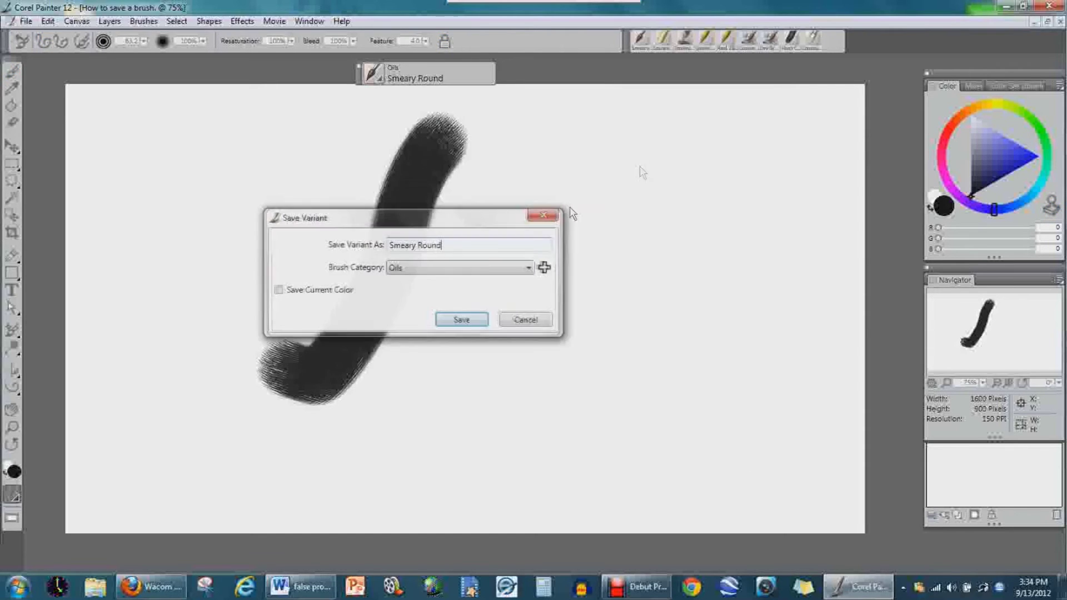
{"action": "left_click", "coordinate": [468, 246]}
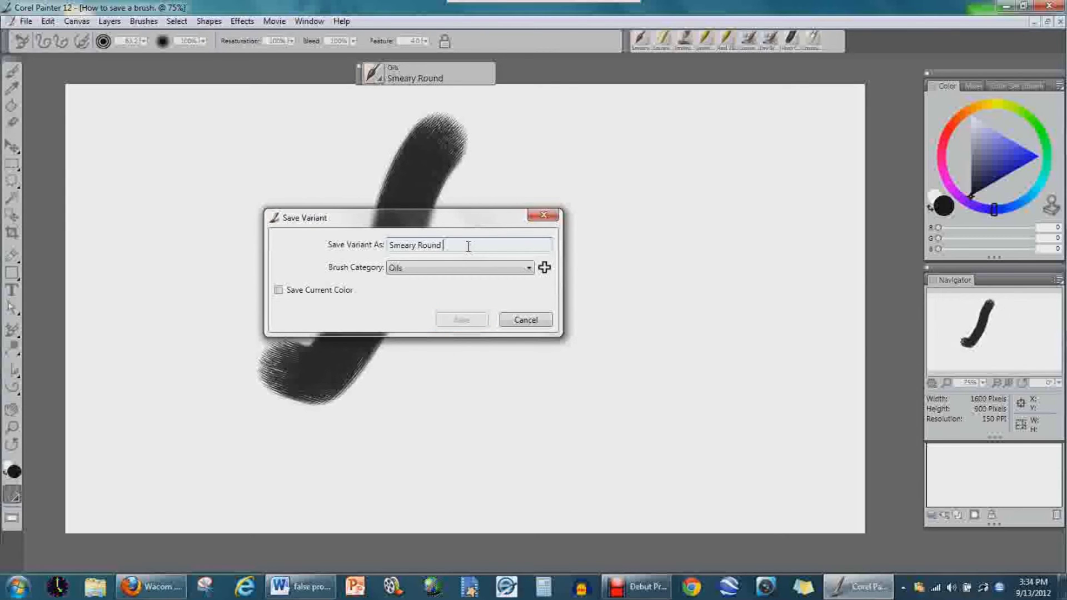
{"action": "type", "text": "B-C"}
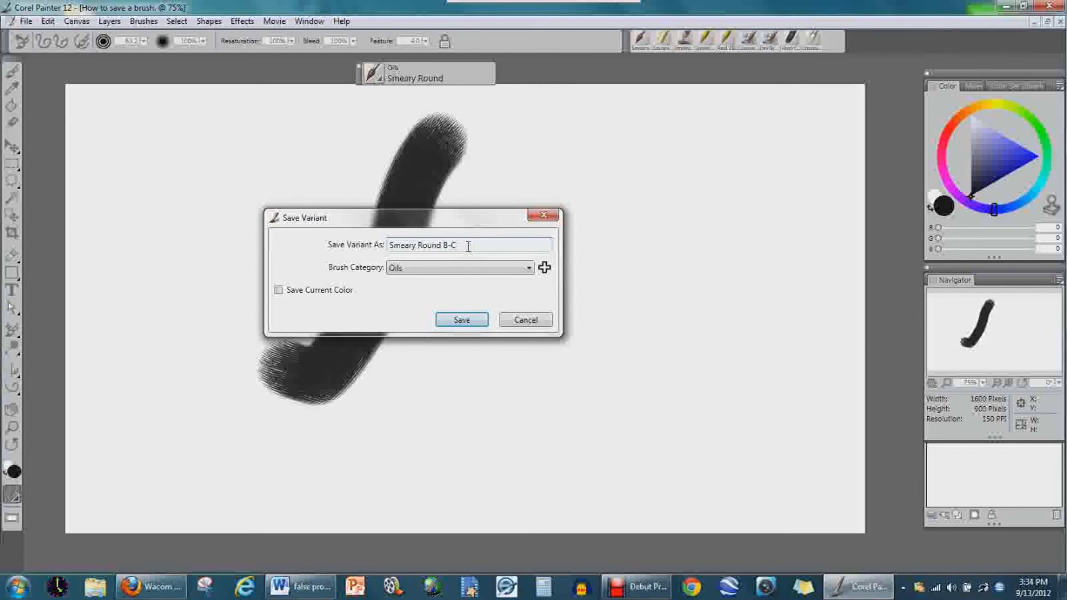
{"action": "left_click", "coordinate": [472, 320]}
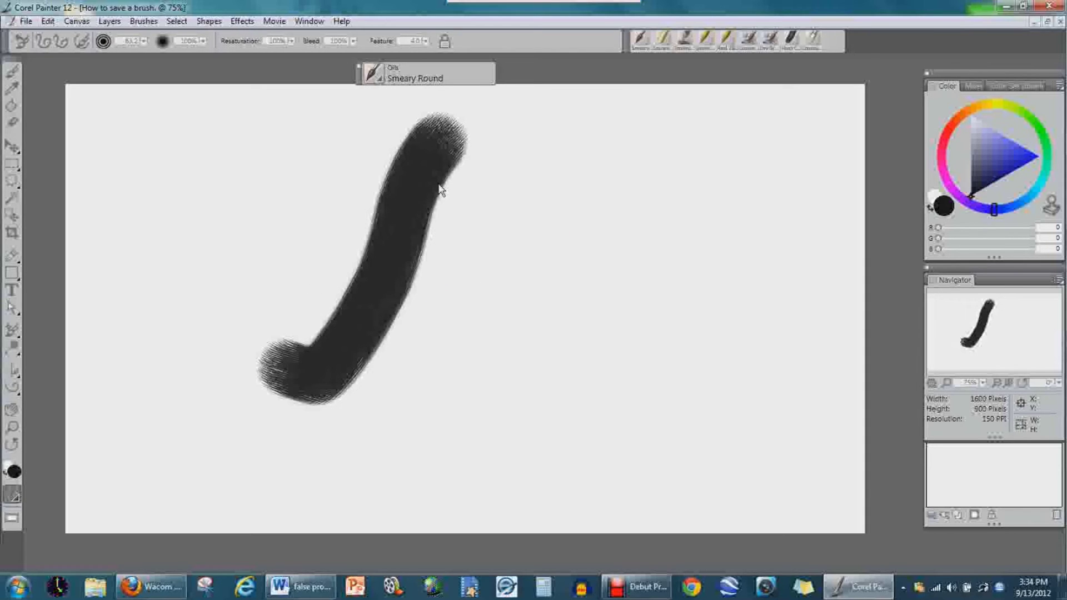
Pick Felt Pens > Design Marker 10 and draw a thin 4 right of the oil stroke.
{"action": "left_click", "coordinate": [376, 76]}
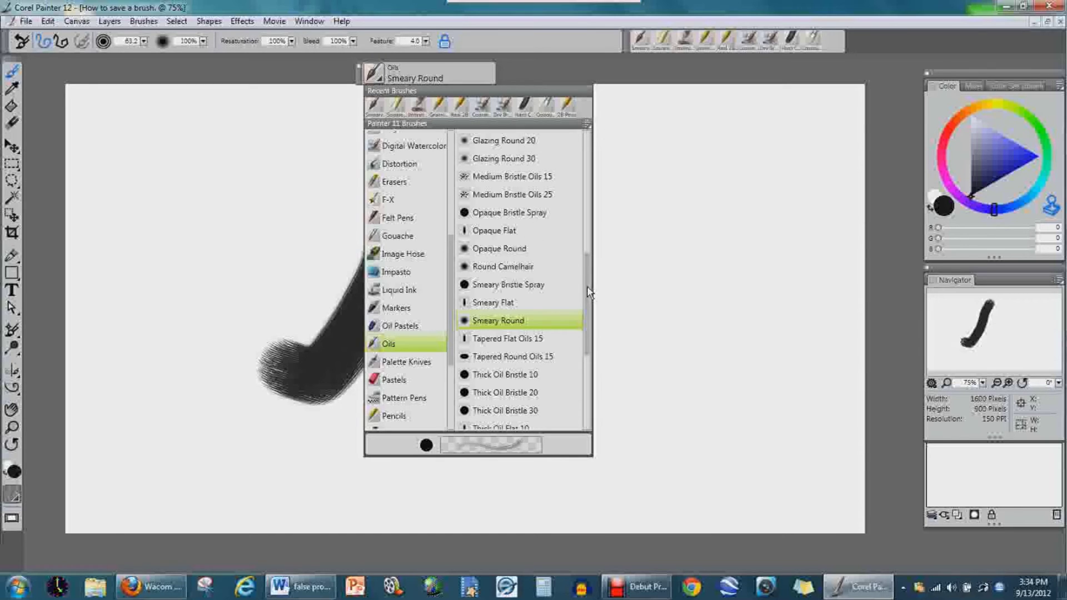
{"action": "left_click", "coordinate": [410, 325]}
{"action": "left_click_drag", "start_coordinate": [587, 262], "coordinate": [582, 340]}
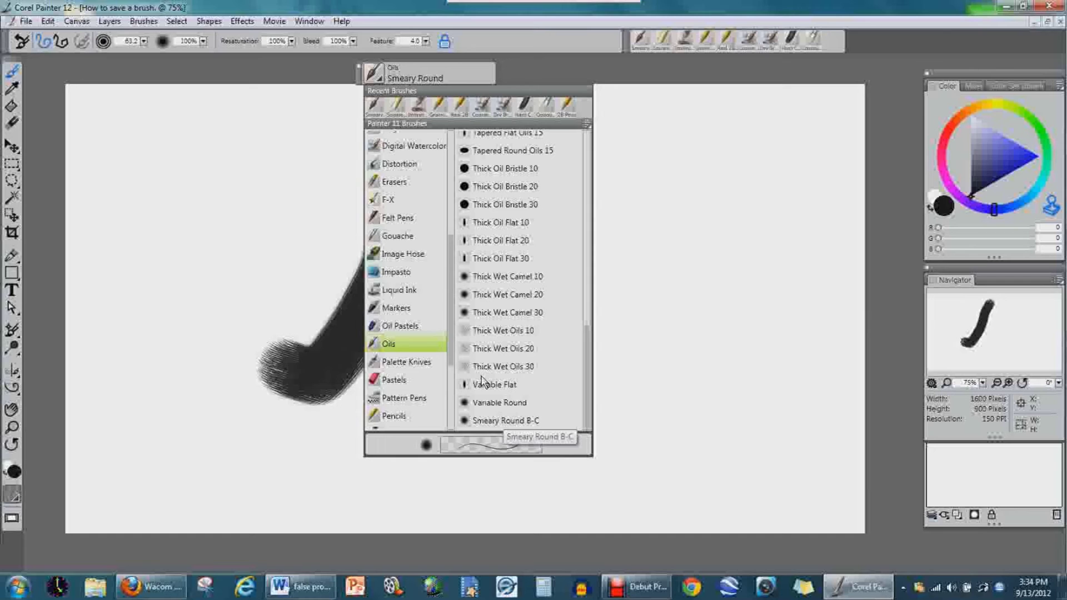
{"action": "left_click", "coordinate": [396, 220]}
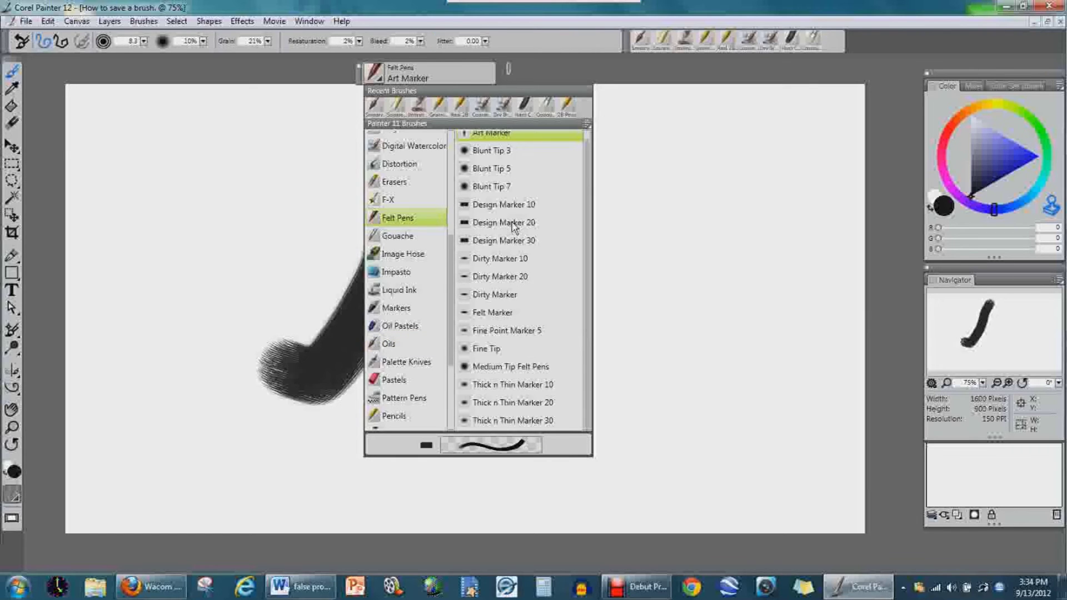
{"action": "left_click", "coordinate": [502, 210]}
{"action": "mouse_move", "coordinate": [691, 256]}
{"action": "left_mouse_down"}
{"action": "mouse_move", "coordinate": [544, 370]}
{"action": "mouse_move", "coordinate": [544, 310]}
{"action": "mouse_move", "coordinate": [595, 88]}
{"action": "mouse_move", "coordinate": [636, 260]}
{"action": "mouse_move", "coordinate": [635, 445]}
{"action": "left_mouse_up"}
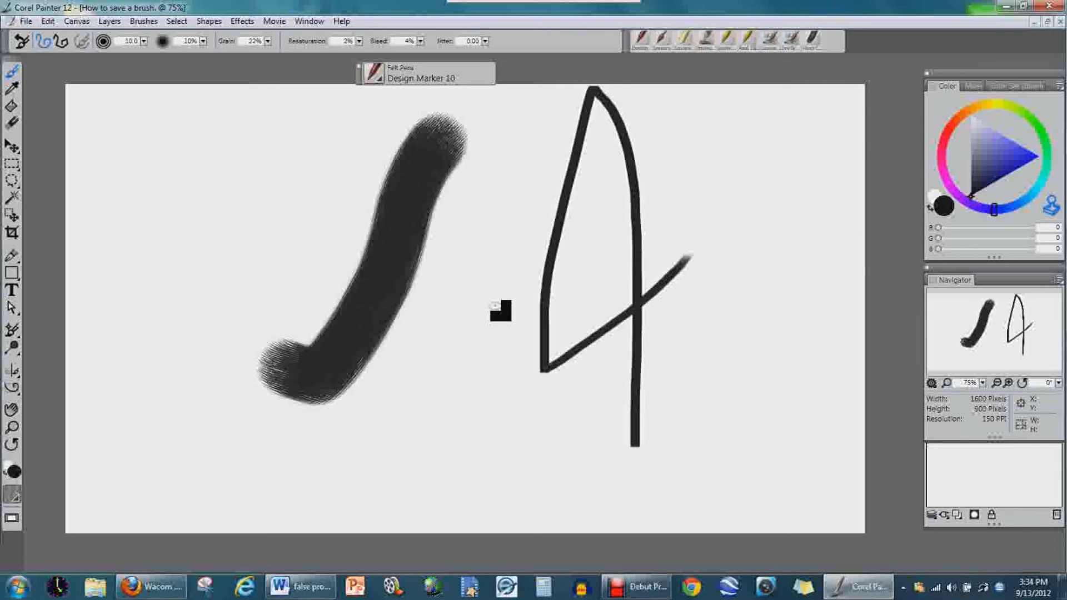
Reselect Oils > Smeary Round B-C, paint a stroke forming a U, then move the brush selector aside.
{"action": "left_click", "coordinate": [382, 83]}
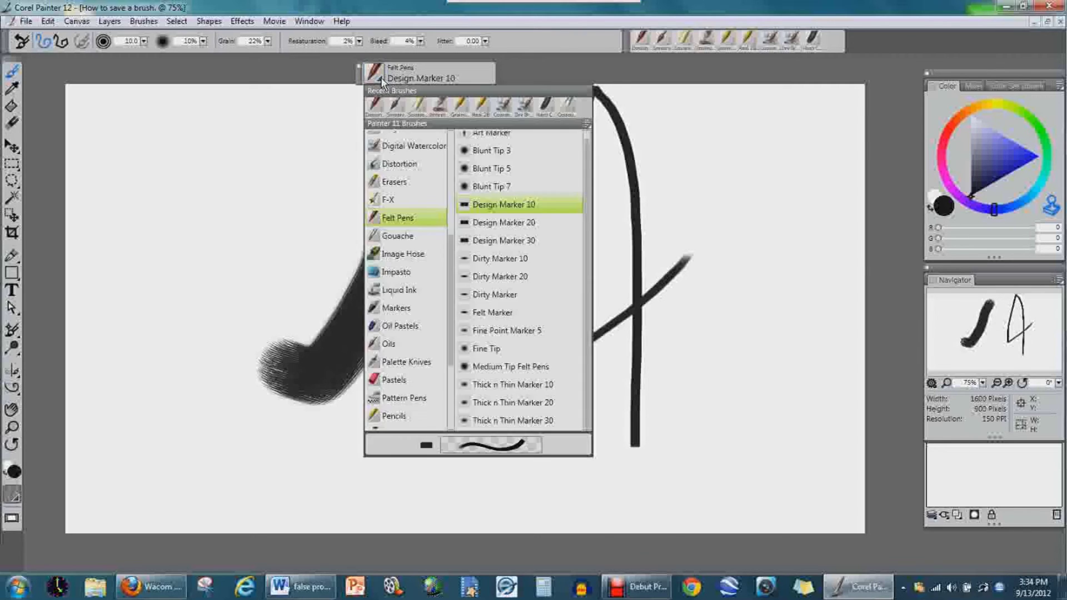
{"action": "left_click", "coordinate": [391, 343]}
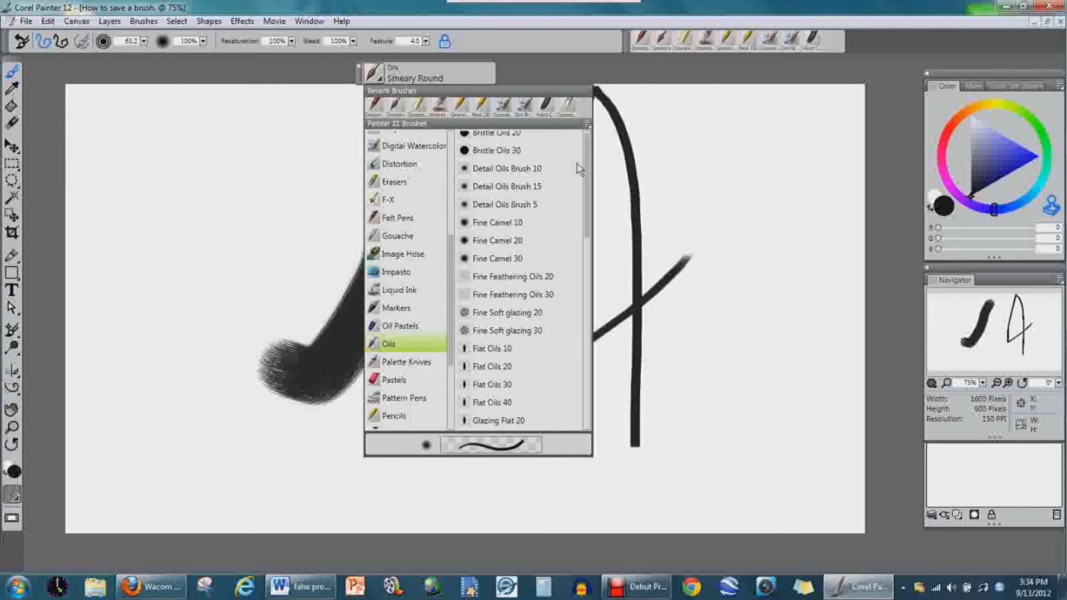
{"action": "left_click_drag", "start_coordinate": [587, 165], "coordinate": [576, 385]}
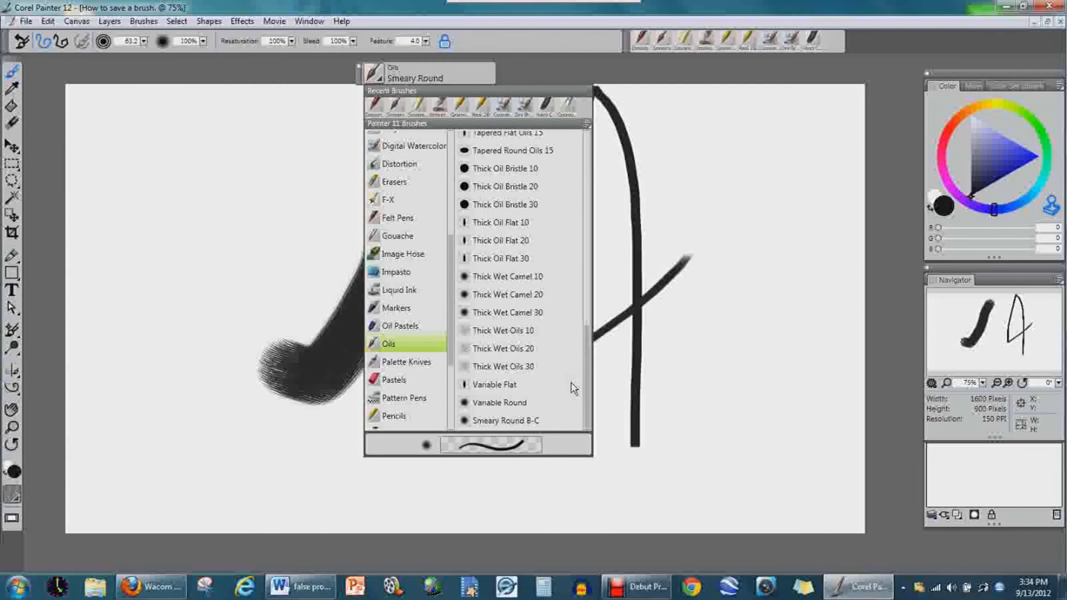
{"action": "left_click", "coordinate": [523, 423]}
{"action": "mouse_move", "coordinate": [311, 128]}
{"action": "left_mouse_down"}
{"action": "mouse_move", "coordinate": [265, 213]}
{"action": "mouse_move", "coordinate": [267, 380]}
{"action": "mouse_move", "coordinate": [325, 369]}
{"action": "left_mouse_up"}
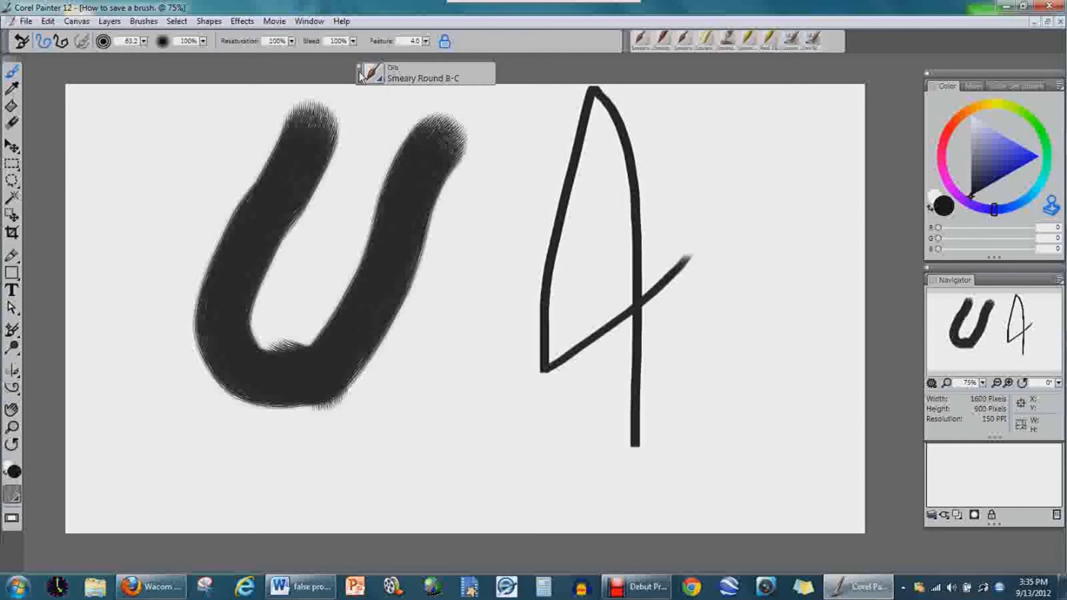
{"action": "mouse_move", "coordinate": [359, 71]}
{"action": "left_mouse_down"}
{"action": "mouse_move", "coordinate": [785, 76]}
{"action": "mouse_move", "coordinate": [836, 91]}
{"action": "mouse_move", "coordinate": [922, 63]}
{"action": "left_mouse_up"}
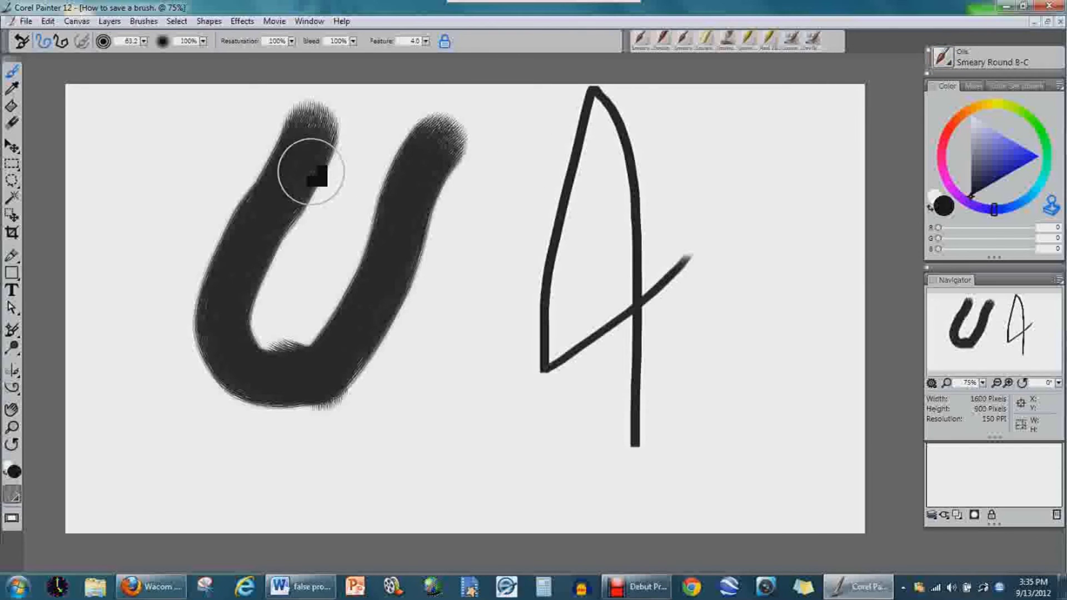
Select all and delete to clear the U and 4 strokes from the canvas.
{"action": "key", "text": "ctrl+a"}
{"action": "key", "text": "Delete"}
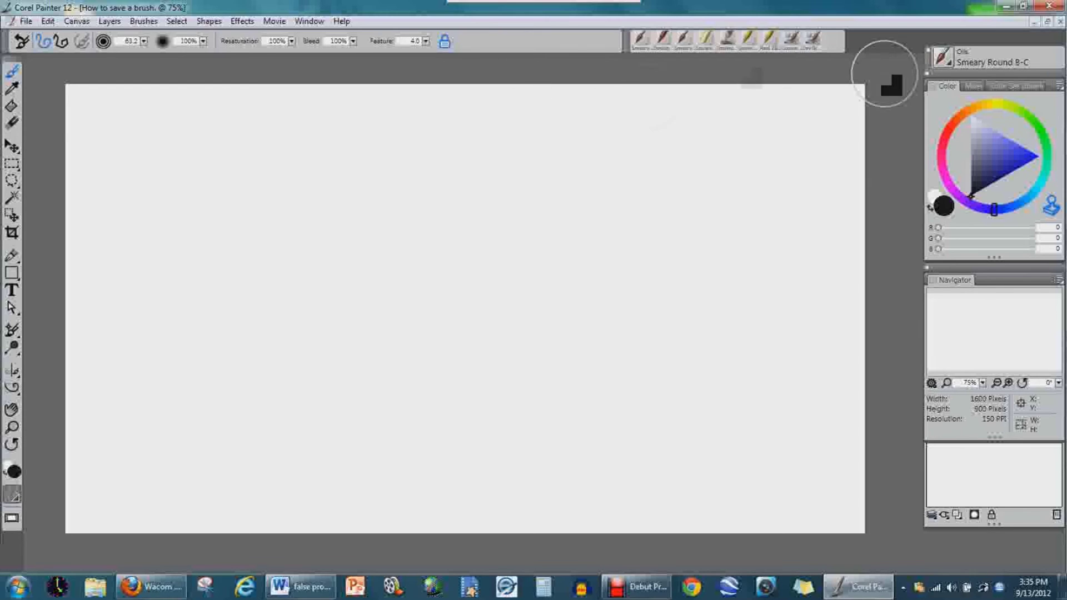
Choose Acrylics > Thick Acrylic Flat 10, test it with a vertical line, then undo the line.
{"action": "left_click", "coordinate": [950, 62]}
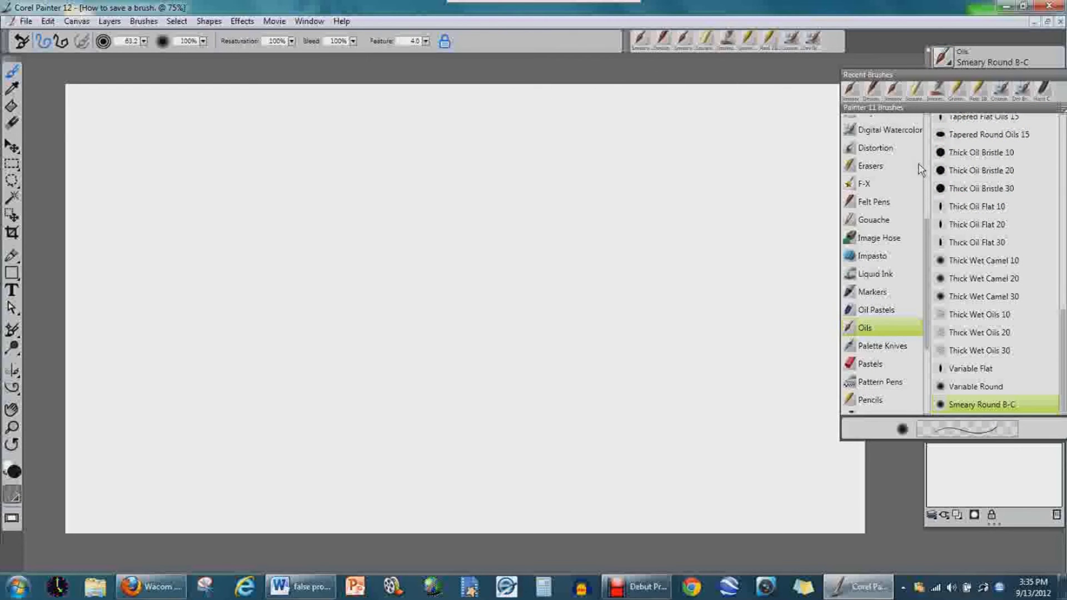
{"action": "left_click_drag", "start_coordinate": [925, 232], "coordinate": [925, 109]}
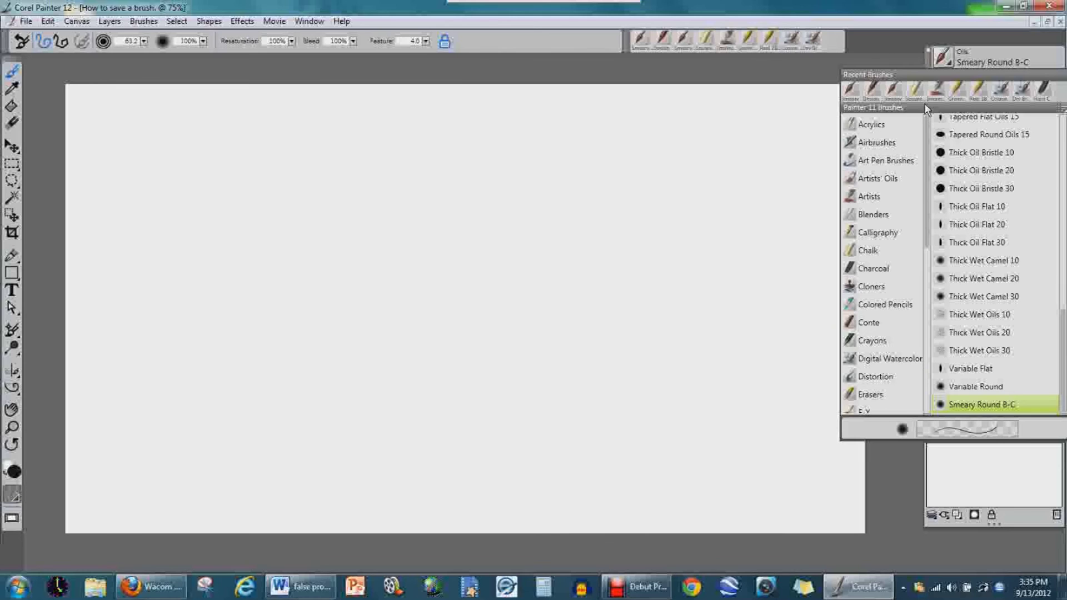
{"action": "left_click", "coordinate": [879, 125]}
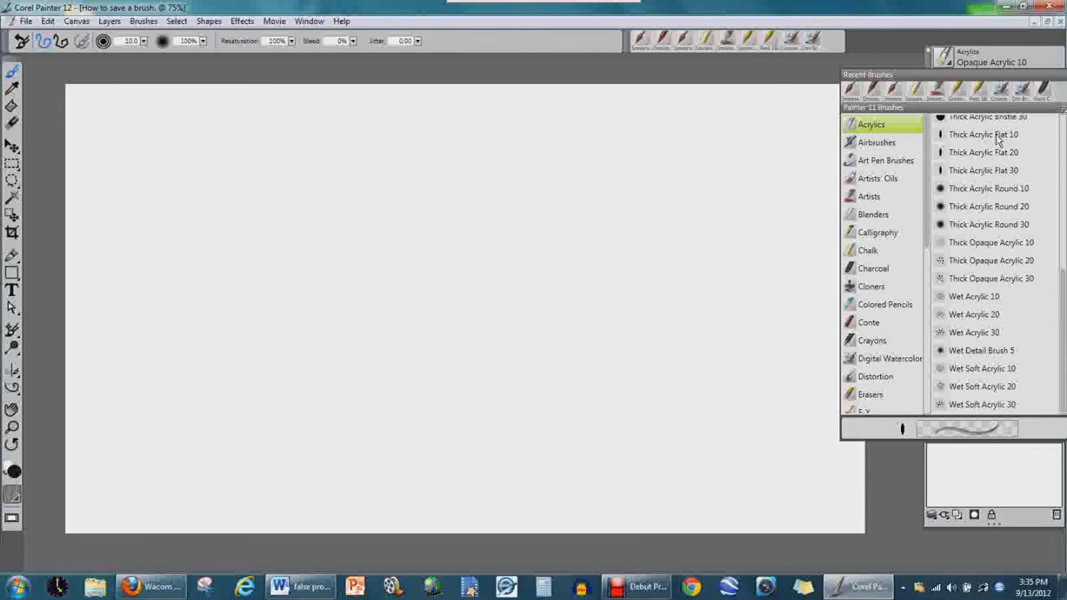
{"action": "left_click", "coordinate": [994, 135]}
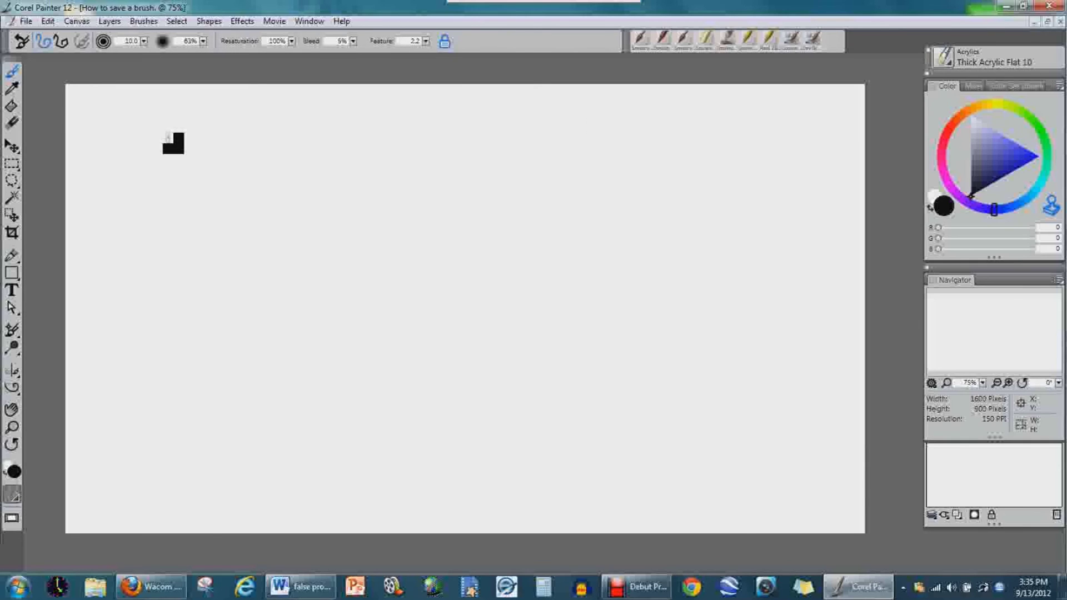
{"action": "left_click_drag", "start_coordinate": [172, 182], "coordinate": [172, 281]}
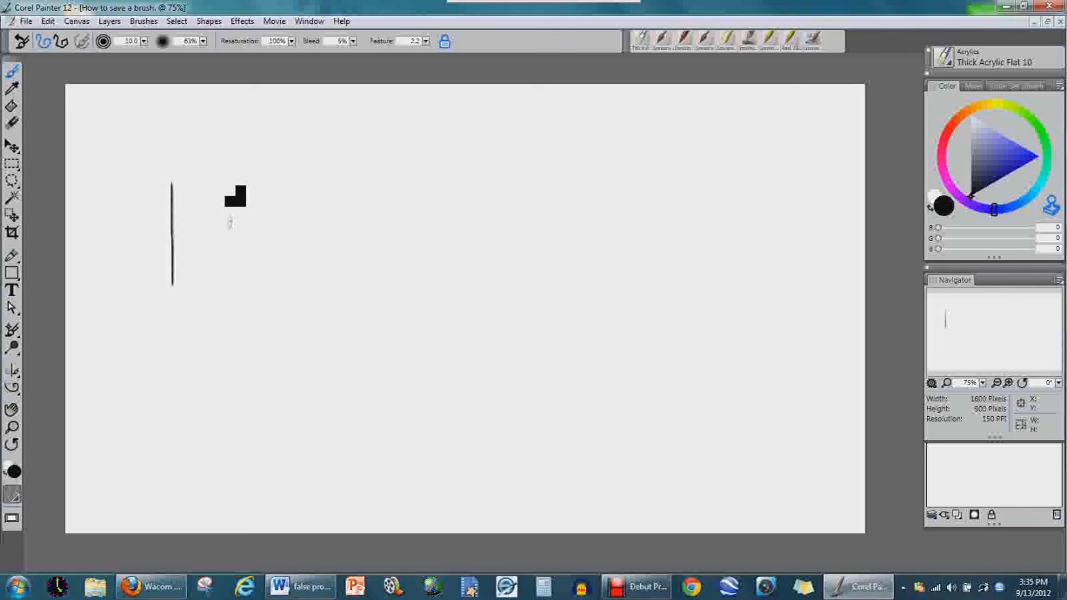
{"action": "key", "text": "ctrl+z"}
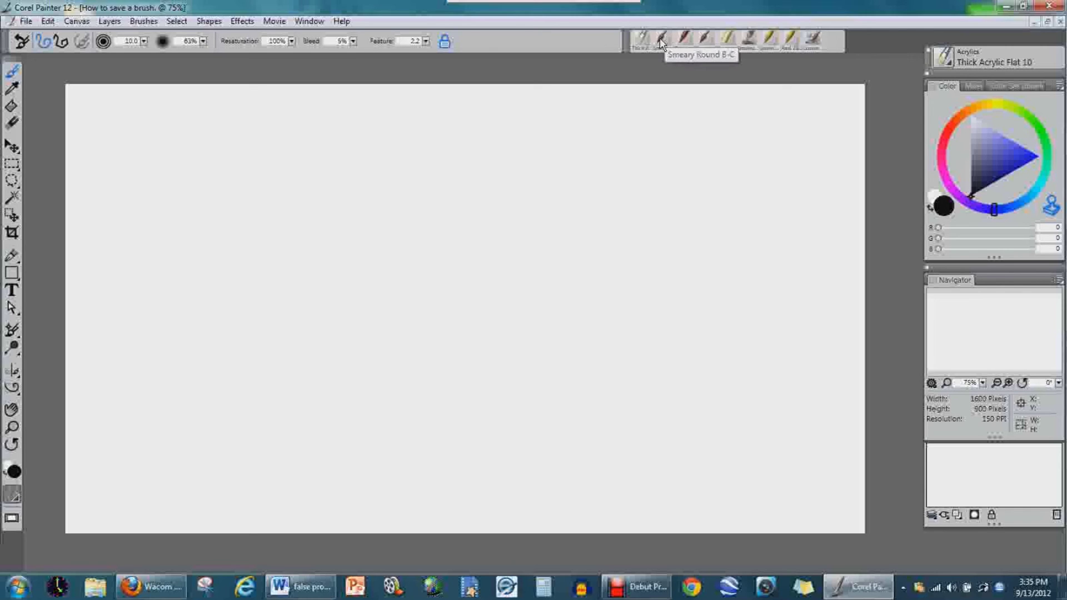
Reselect Smeary Round B-C from Recent Brushes, test a C-shaped stroke, then undo it.
{"action": "left_click", "coordinate": [682, 42]}
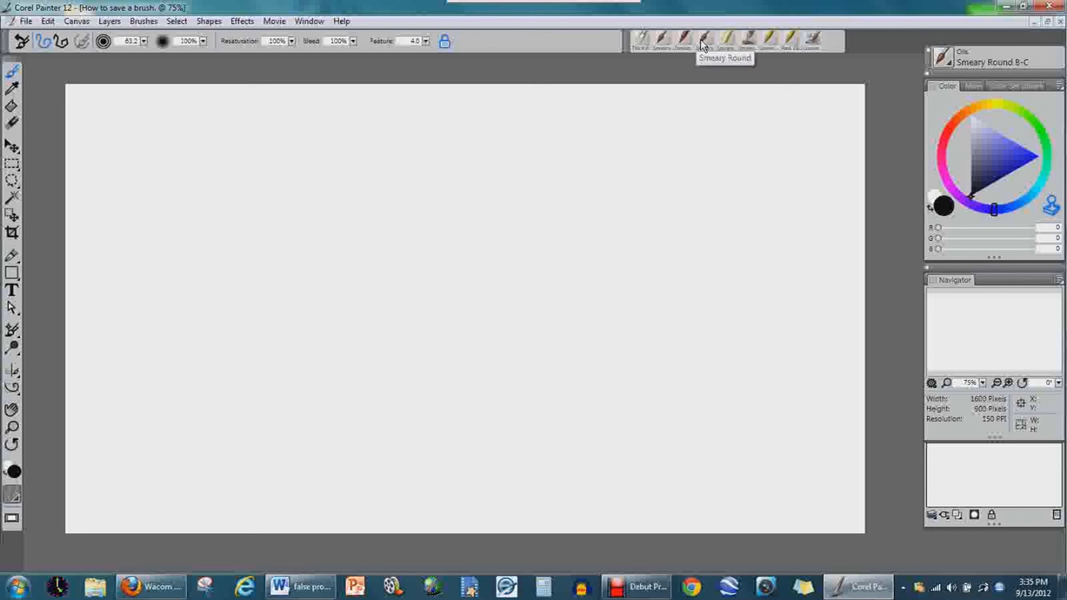
{"action": "mouse_move", "coordinate": [431, 139]}
{"action": "left_mouse_down"}
{"action": "mouse_move", "coordinate": [355, 254]}
{"action": "mouse_move", "coordinate": [364, 345]}
{"action": "mouse_move", "coordinate": [550, 317]}
{"action": "left_mouse_up"}
{"action": "key", "text": "ctrl+z"}
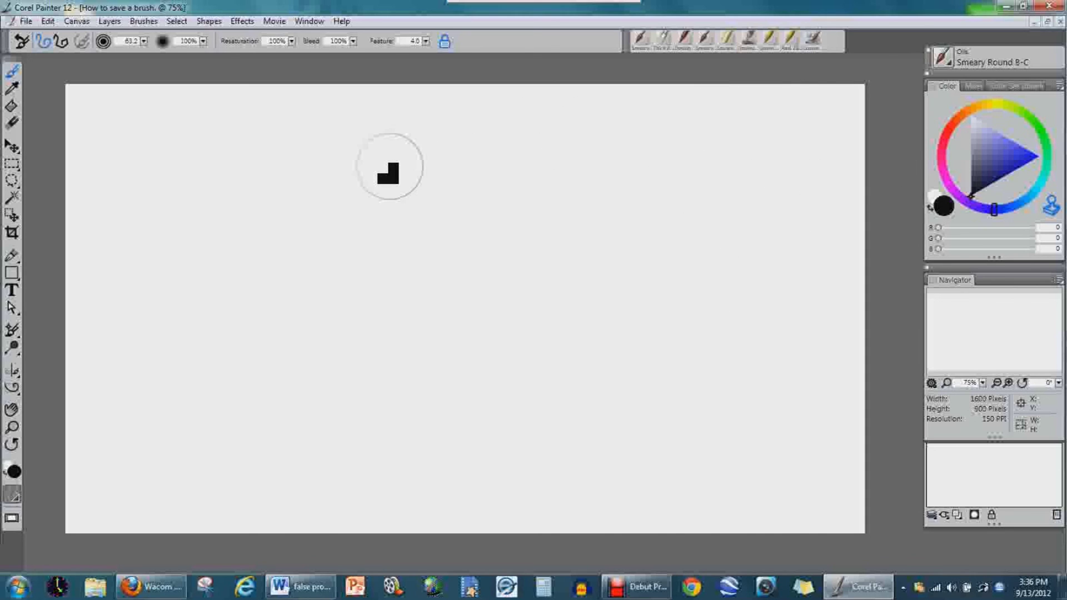
{"action": "mouse_move", "coordinate": [379, 181]}
{"action": "left_mouse_down"}
{"action": "mouse_move", "coordinate": [413, 333]}
{"action": "mouse_move", "coordinate": [425, 342]}
{"action": "mouse_move", "coordinate": [476, 324]}
{"action": "mouse_move", "coordinate": [520, 218]}
{"action": "left_mouse_up"}
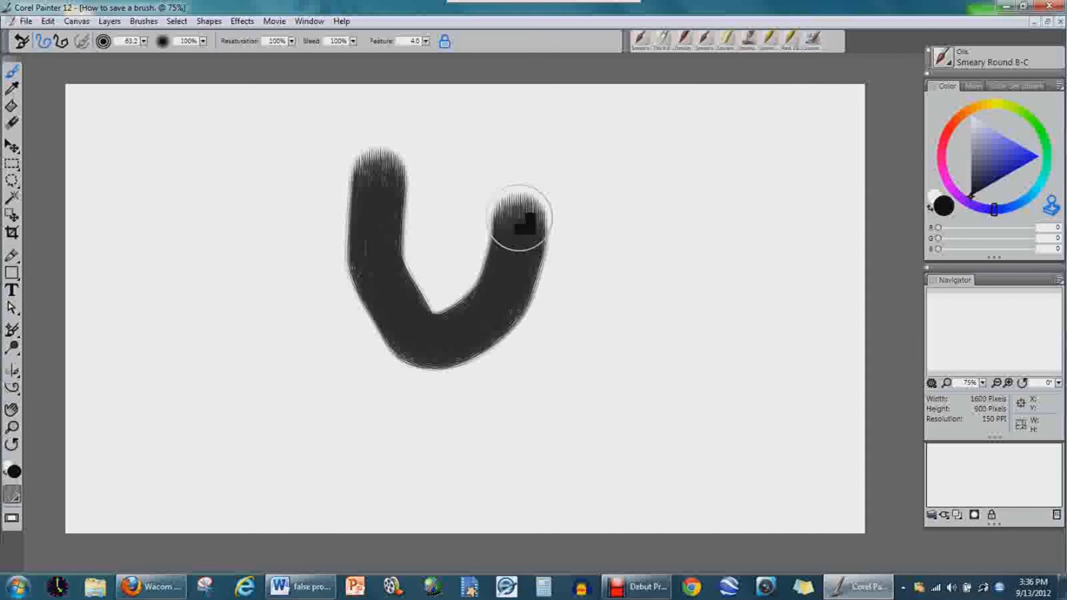
{"action": "key", "text": "ctrl+z"}
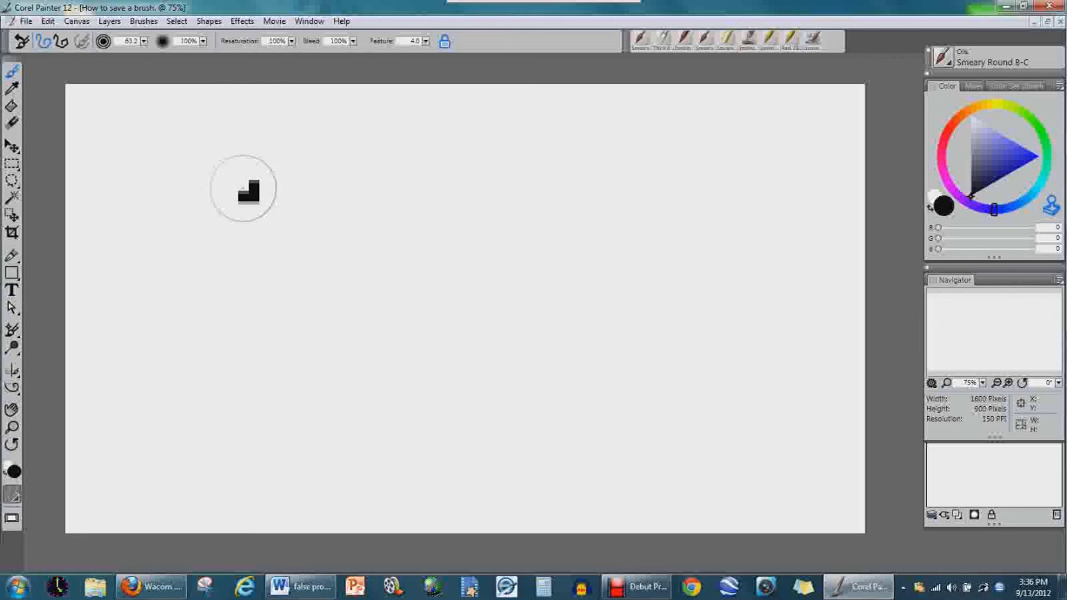
{"action": "mouse_move", "coordinate": [243, 187]}
{"action": "left_mouse_down"}
{"action": "mouse_move", "coordinate": [245, 274]}
{"action": "mouse_move", "coordinate": [286, 333]}
{"action": "mouse_move", "coordinate": [398, 329]}
{"action": "left_mouse_up"}
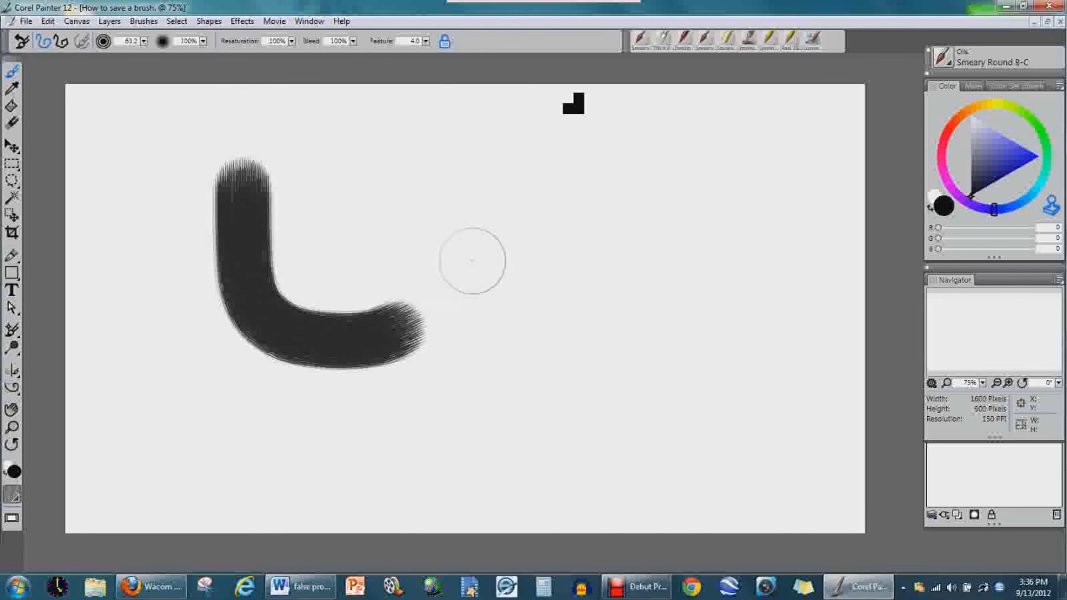
{"action": "mouse_move", "coordinate": [472, 262]}
{"action": "left_mouse_down"}
{"action": "mouse_move", "coordinate": [506, 223]}
{"action": "mouse_move", "coordinate": [572, 100]}
{"action": "left_mouse_up"}
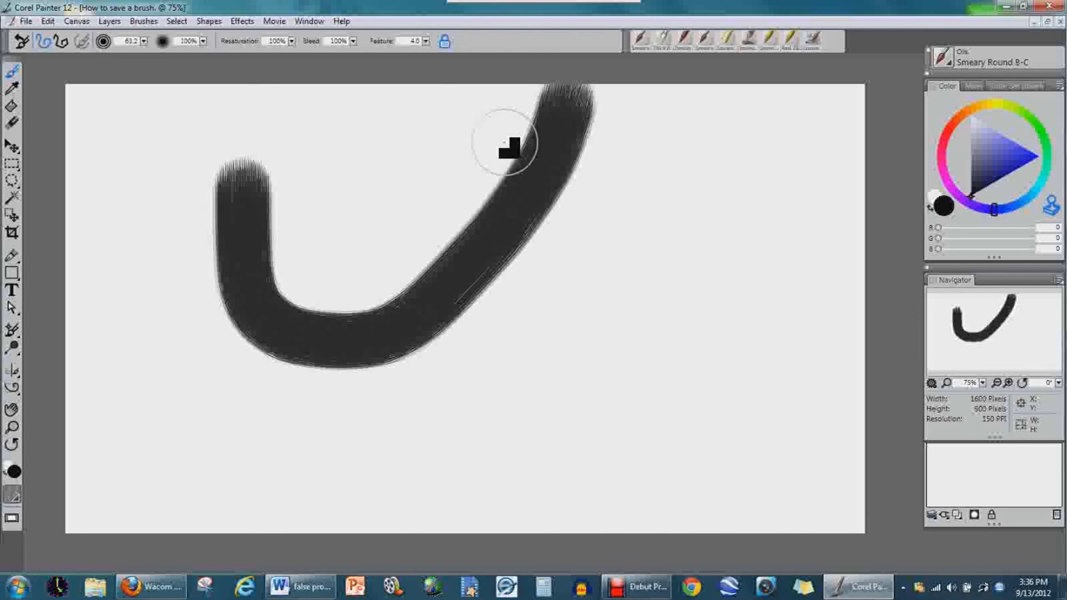
{"action": "mouse_move", "coordinate": [504, 142]}
{"action": "left_mouse_down"}
{"action": "mouse_move", "coordinate": [387, 148]}
{"action": "mouse_move", "coordinate": [347, 239]}
{"action": "mouse_move", "coordinate": [369, 342]}
{"action": "left_mouse_up"}
{"action": "key", "text": "ctrl+z"}
{"action": "key", "text": "ctrl+z"}
{"action": "key", "text": "ctrl+z"}
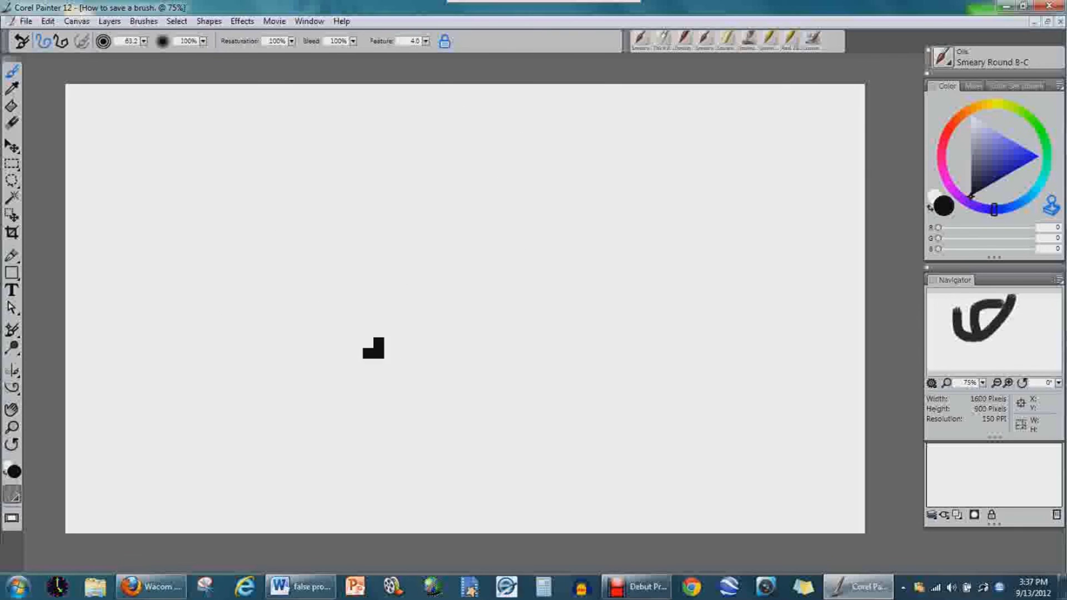
{"action": "left_click", "coordinate": [425, 42]}
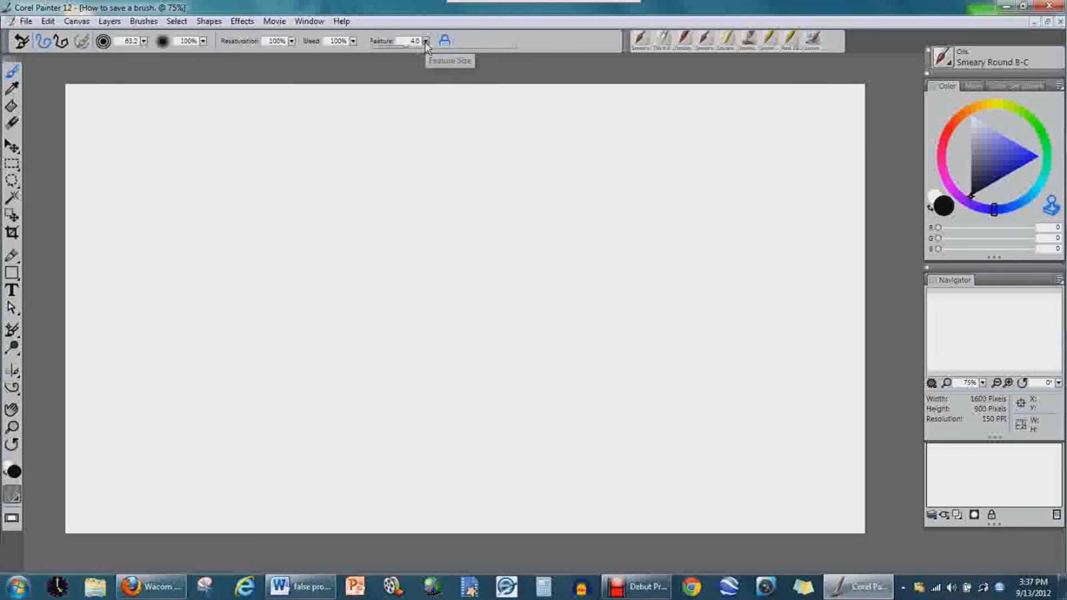
{"action": "left_click_drag", "start_coordinate": [409, 50], "coordinate": [508, 50]}
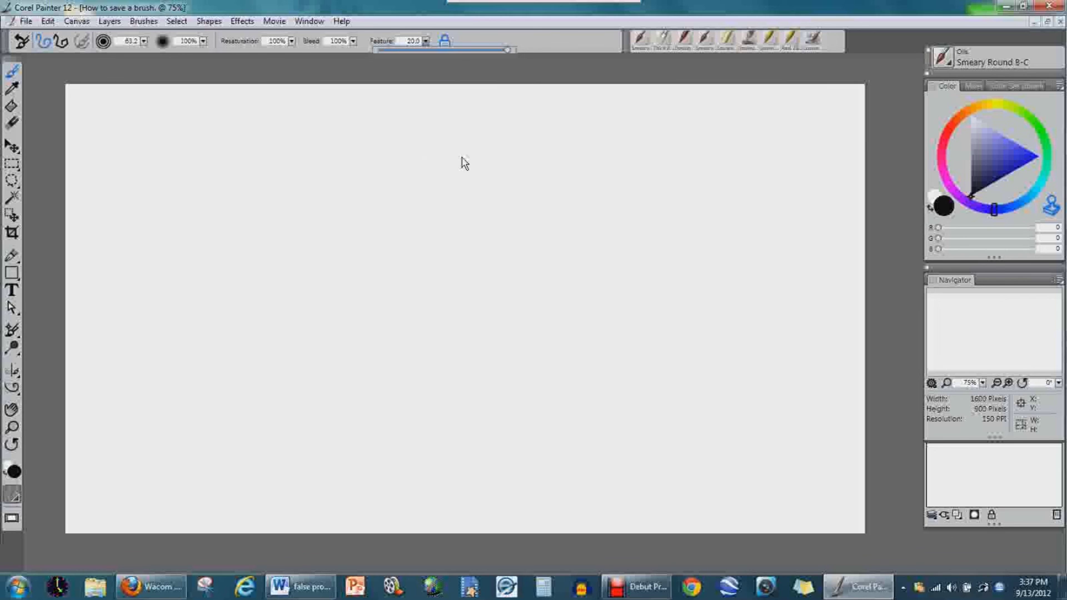
{"action": "mouse_move", "coordinate": [442, 228]}
{"action": "left_mouse_down"}
{"action": "mouse_move", "coordinate": [424, 283]}
{"action": "mouse_move", "coordinate": [443, 389]}
{"action": "mouse_move", "coordinate": [510, 205]}
{"action": "mouse_move", "coordinate": [534, 358]}
{"action": "mouse_move", "coordinate": [303, 380]}
{"action": "left_mouse_up"}
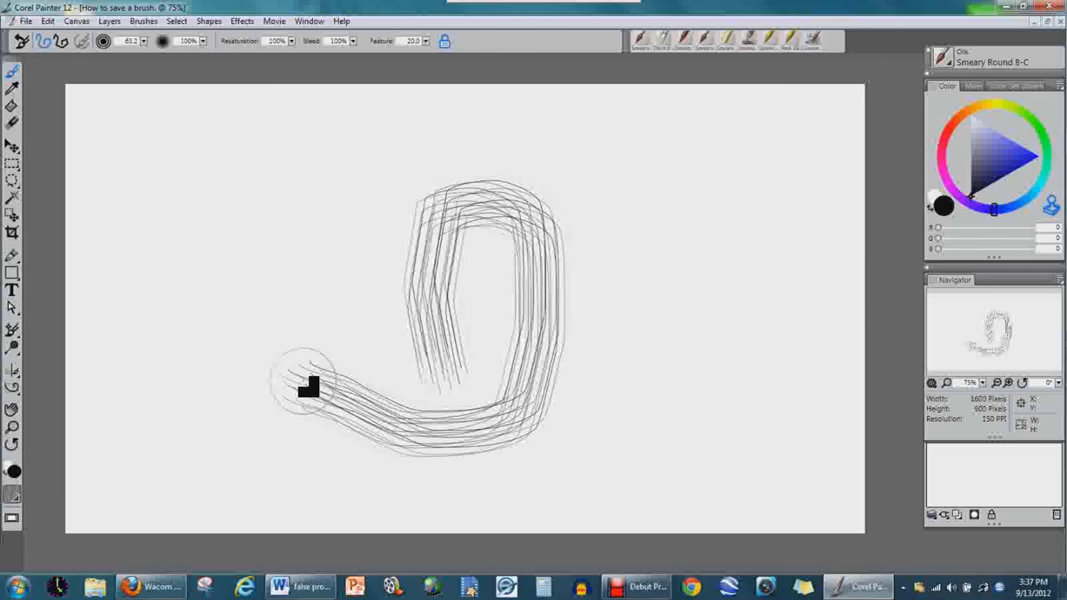
{"action": "key", "text": "ctrl+z"}
{"action": "key", "text": "ctrl+z"}
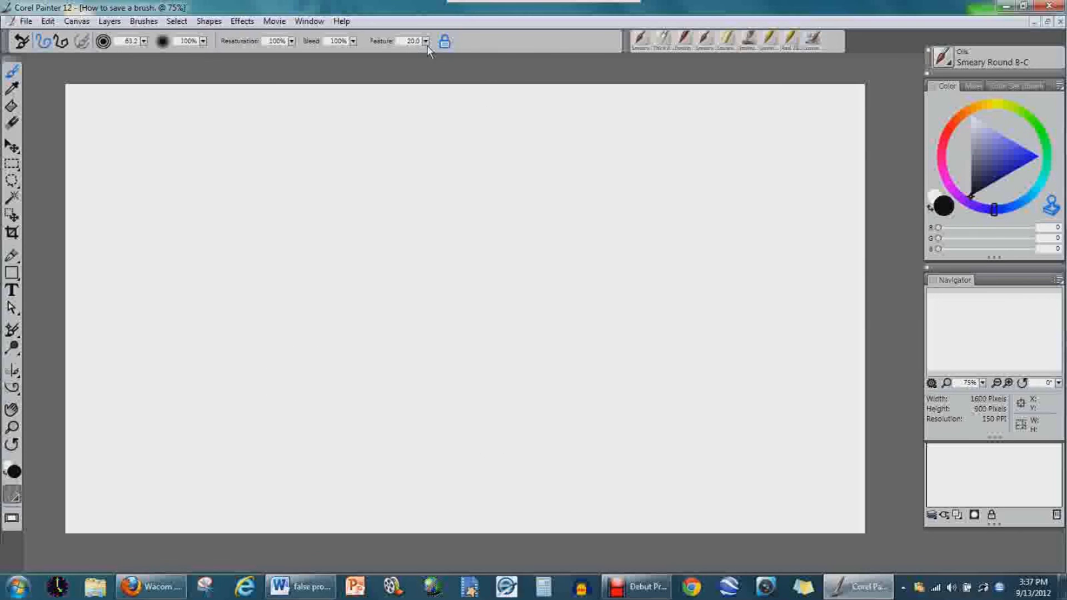
{"action": "left_click", "coordinate": [410, 38]}
{"action": "key", "text": "Return"}
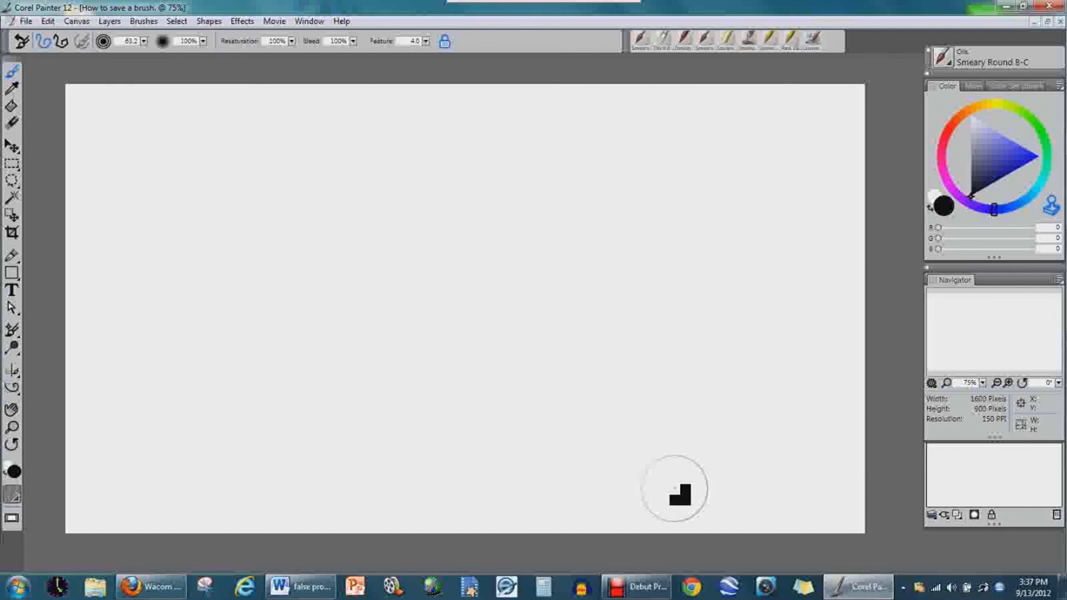